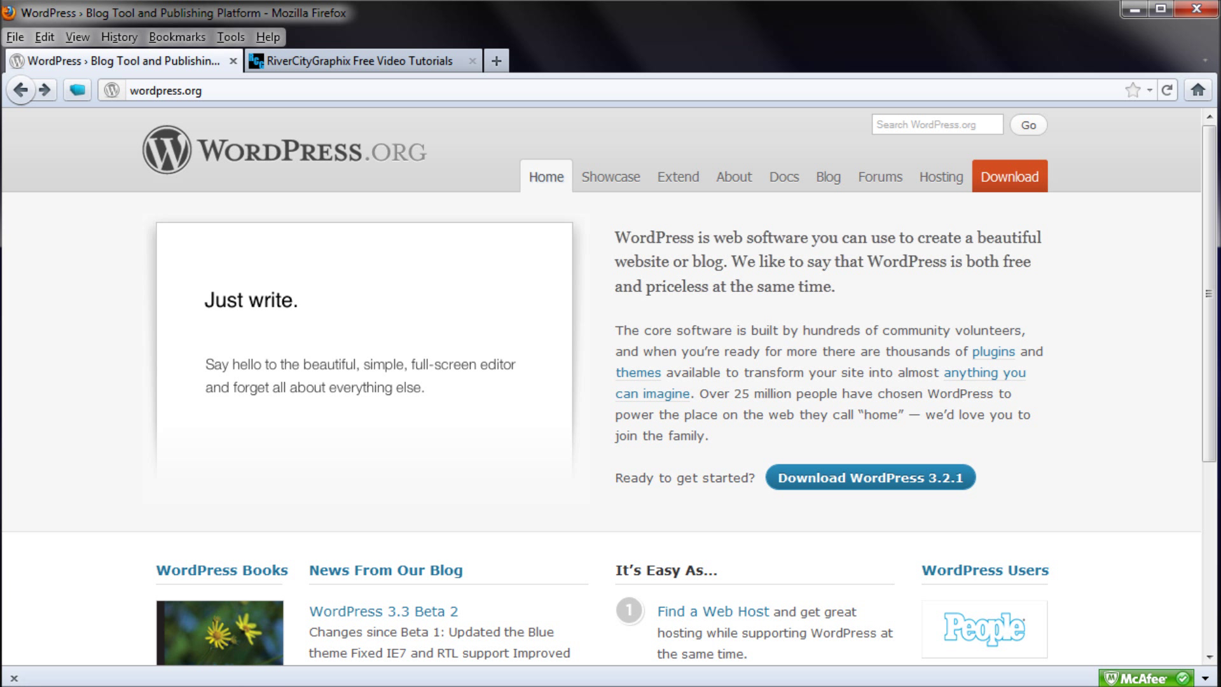
On wordpress.org's download page, save the WordPress 3.2.1 .zip and dismiss the download prompt.
{"action": "left_click", "coordinate": [262, 95]}
{"action": "left_click_drag", "start_coordinate": [294, 93], "coordinate": [77, 97]}
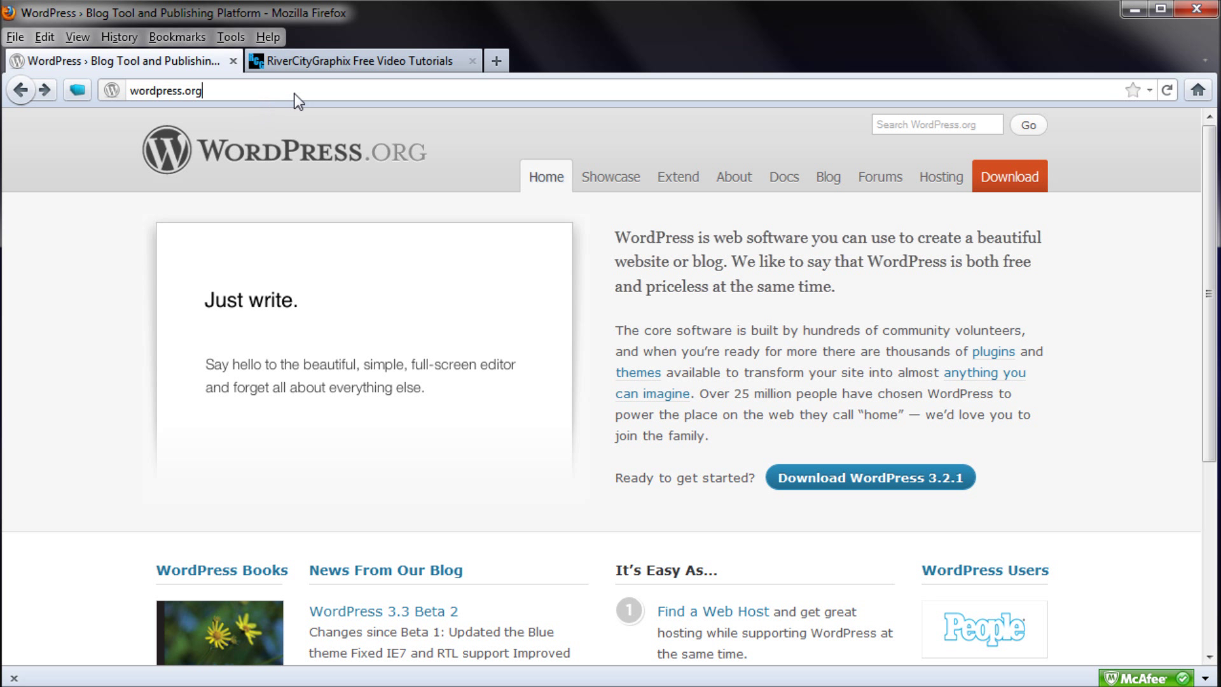
{"action": "left_click", "coordinate": [242, 88]}
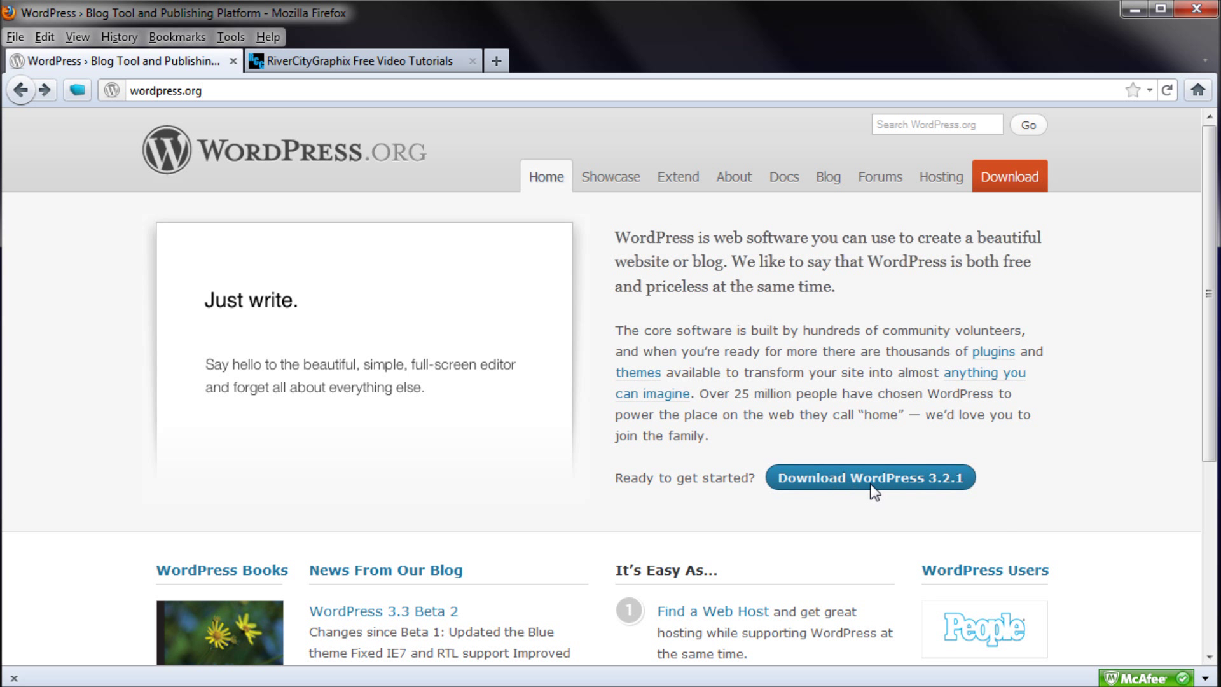
{"action": "left_click", "coordinate": [932, 479]}
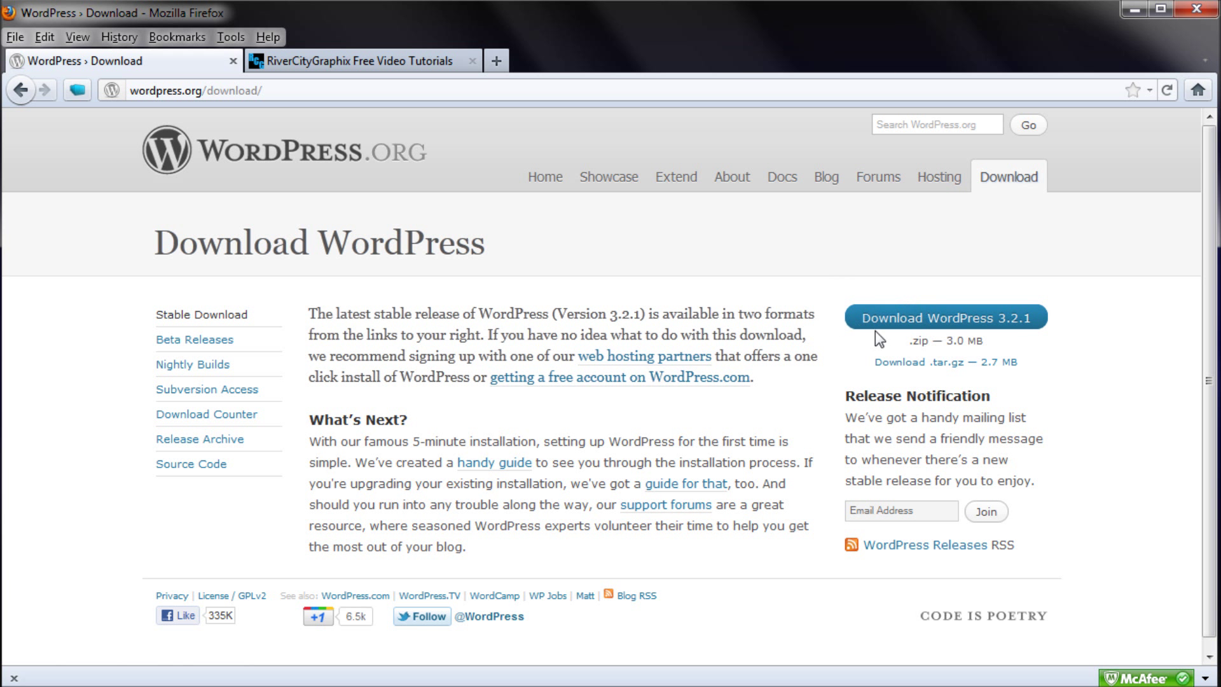
{"action": "left_click", "coordinate": [942, 321]}
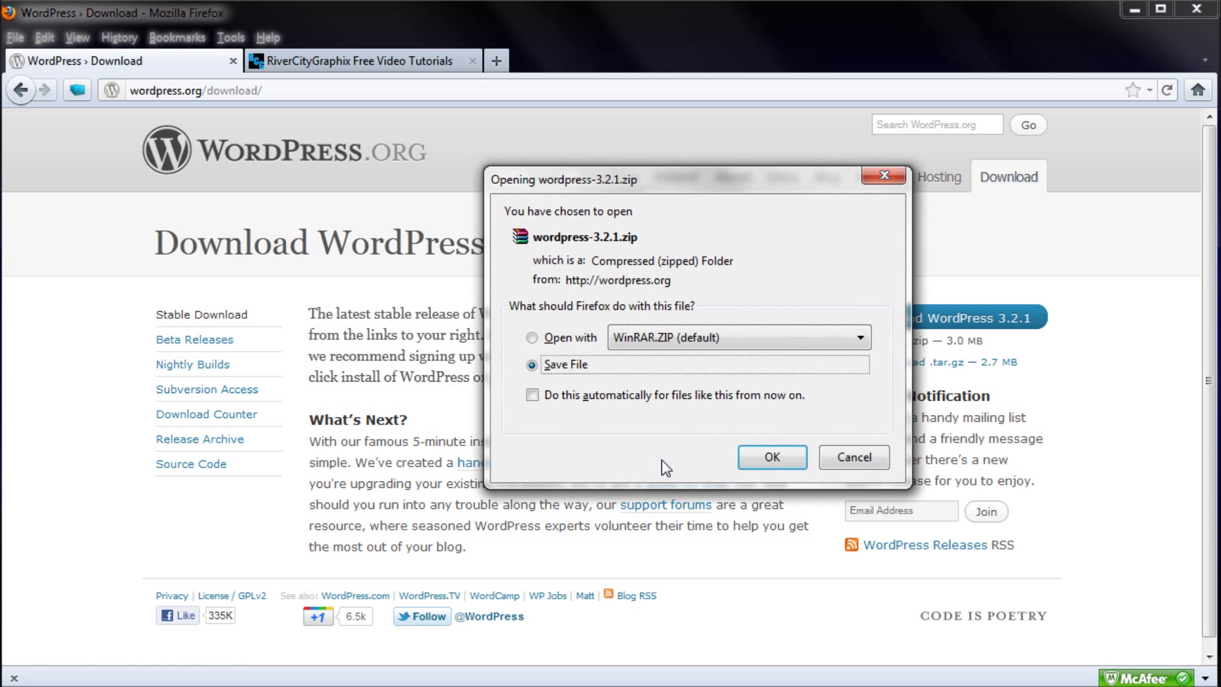
{"action": "left_click", "coordinate": [851, 459]}
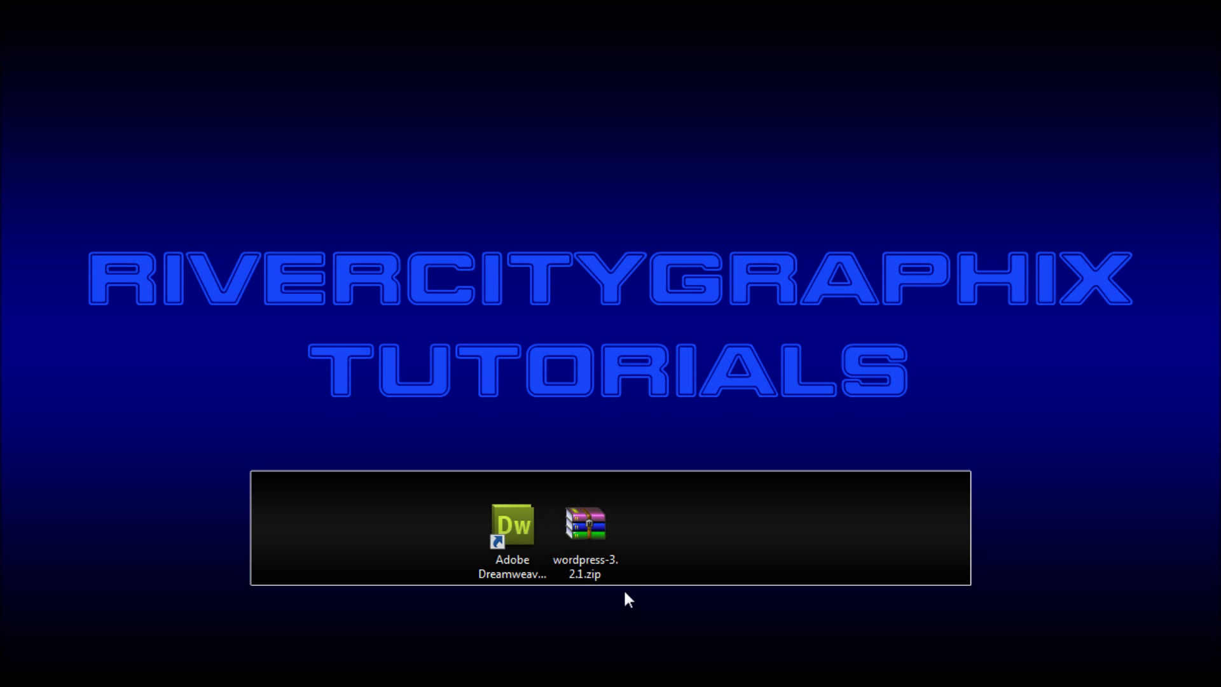
Open the WordPress zip in WinRAR, skip the license reminder, and drag the wordpress folder to the desktop.
{"action": "double_click", "coordinate": [600, 543]}
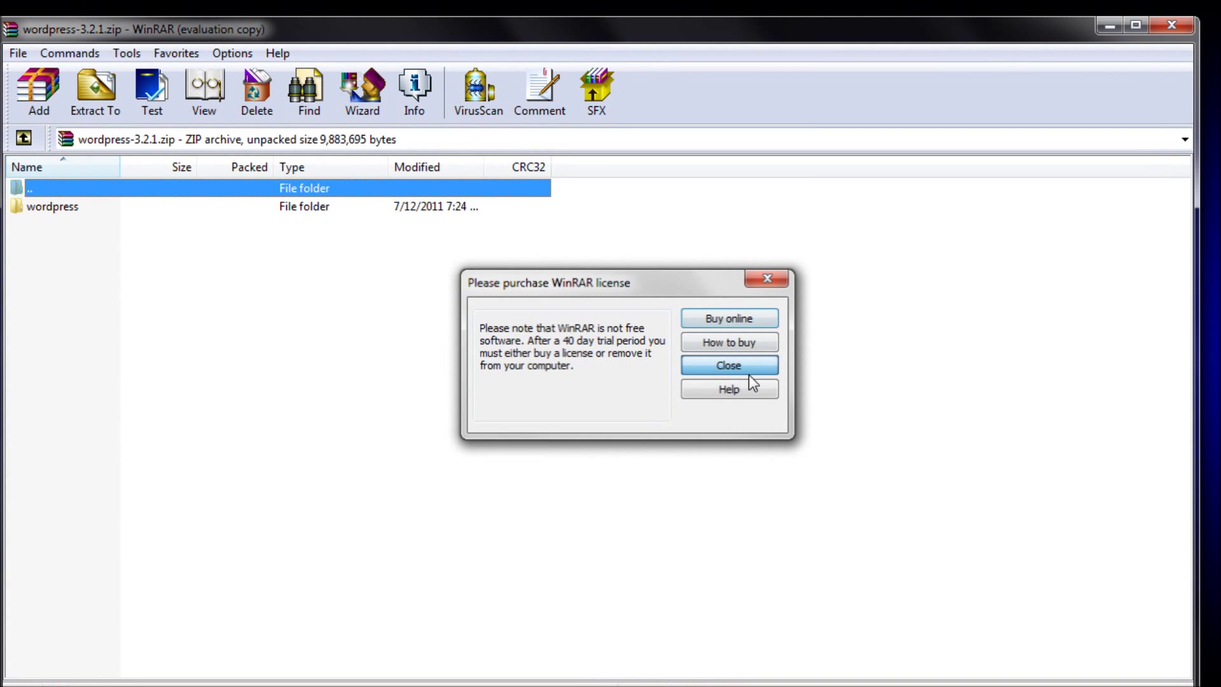
{"action": "left_click", "coordinate": [727, 365]}
{"action": "left_click", "coordinate": [107, 205]}
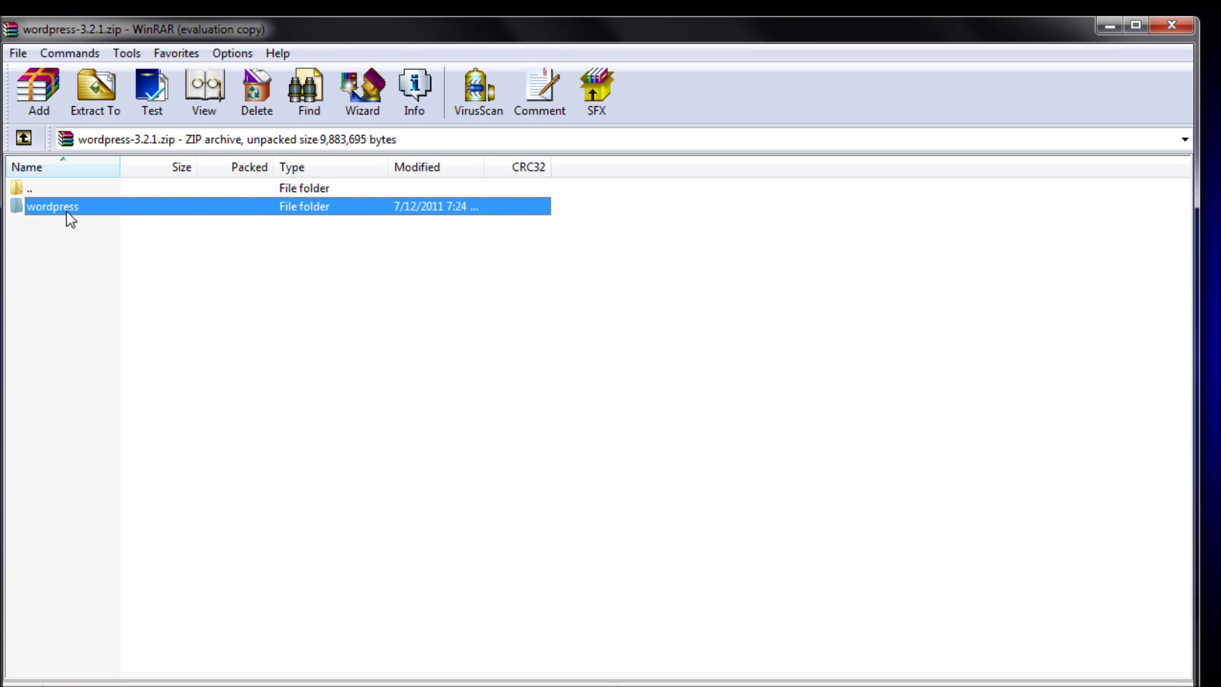
{"action": "left_click_drag", "start_coordinate": [66, 211], "coordinate": [1208, 382]}
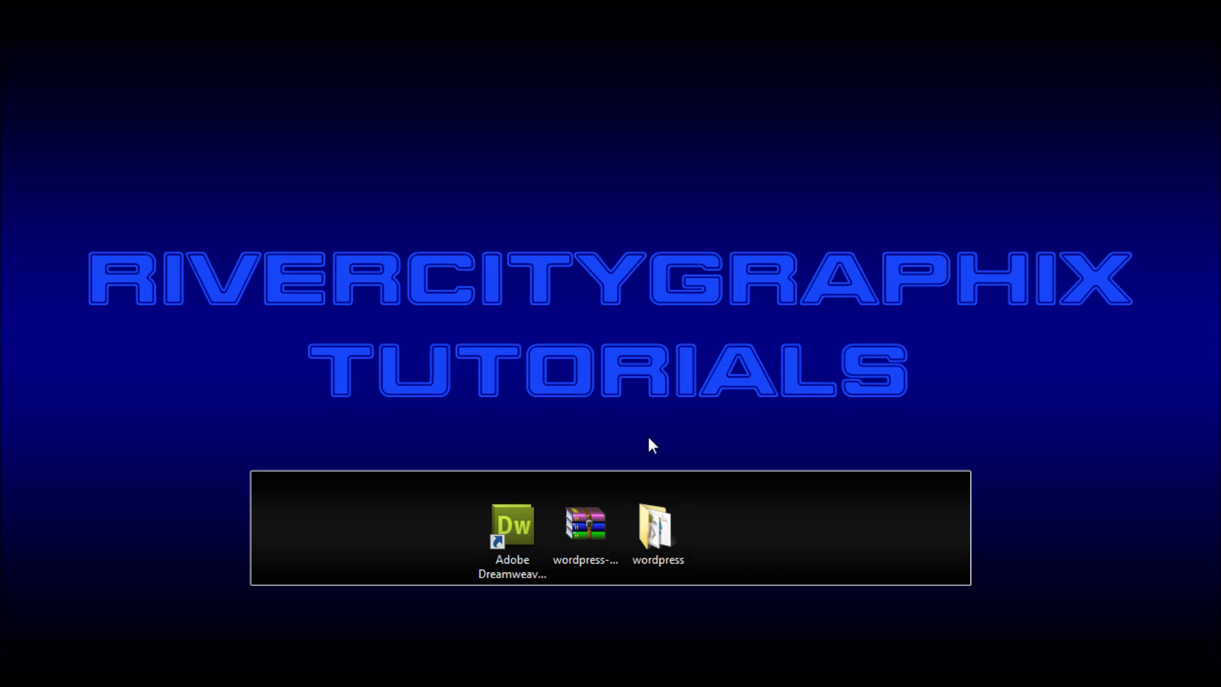
Select the extracted wordpress folder on the desktop.
{"action": "left_click", "coordinate": [659, 525]}
Open the wordpress folder and select wp-config-sample.php (3.10 KB).
{"action": "double_click", "coordinate": [661, 528]}
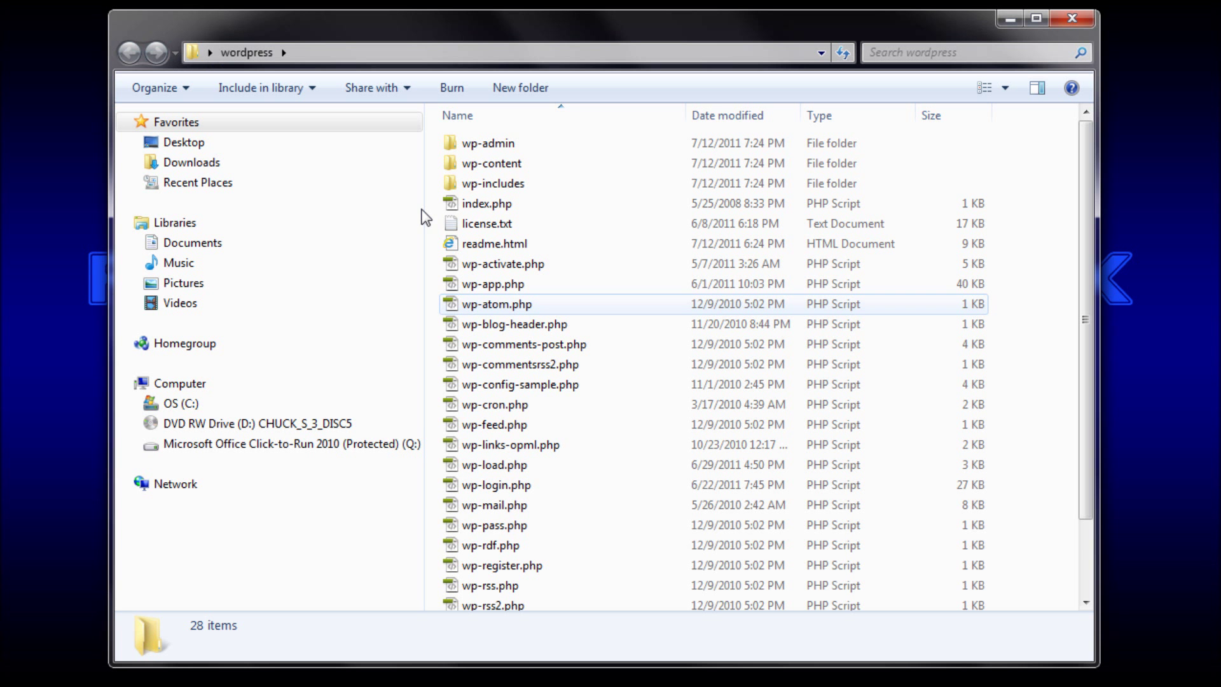
{"action": "left_click_drag", "start_coordinate": [505, 29], "coordinate": [505, 38]}
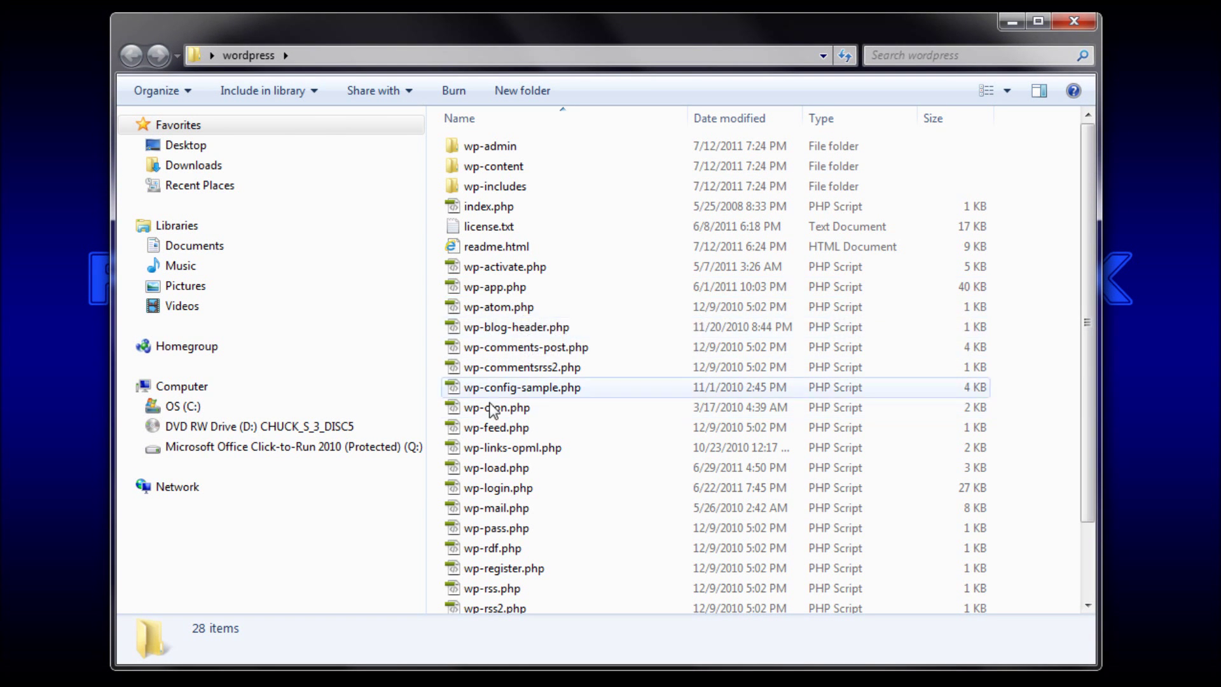
{"action": "left_click", "coordinate": [495, 390]}
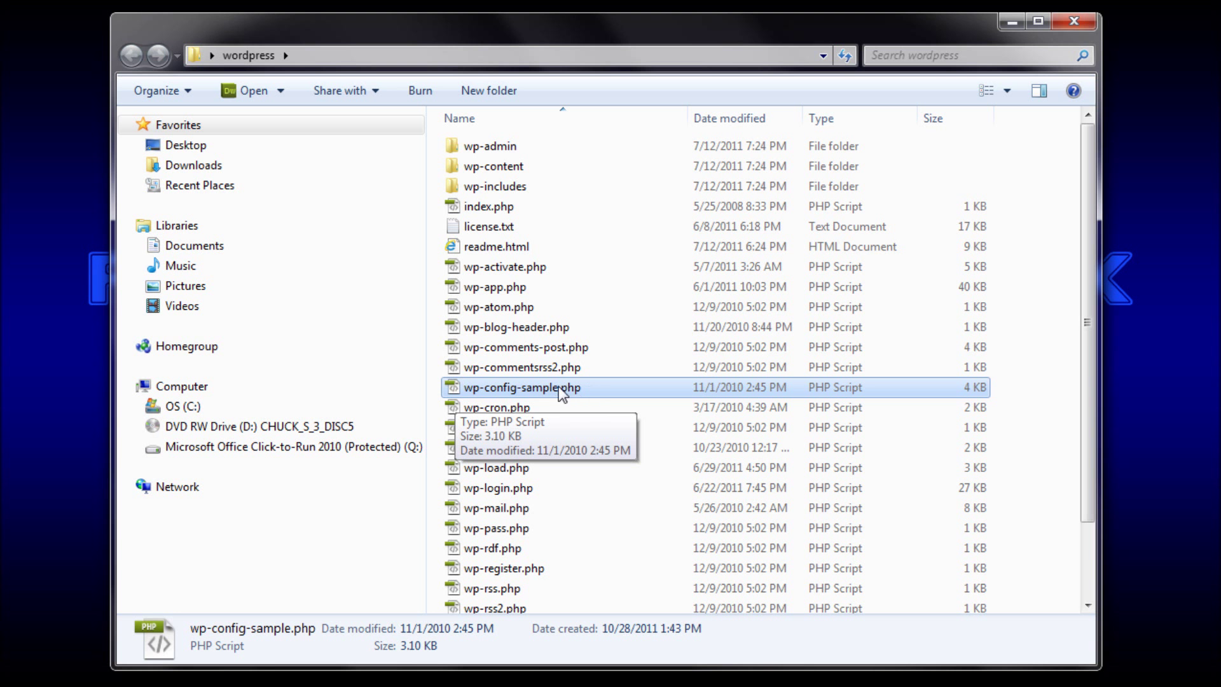
Open wp-config-sample.php in Dreamweaver and highlight the database settings block, lines 19–28.
{"action": "double_click", "coordinate": [512, 387]}
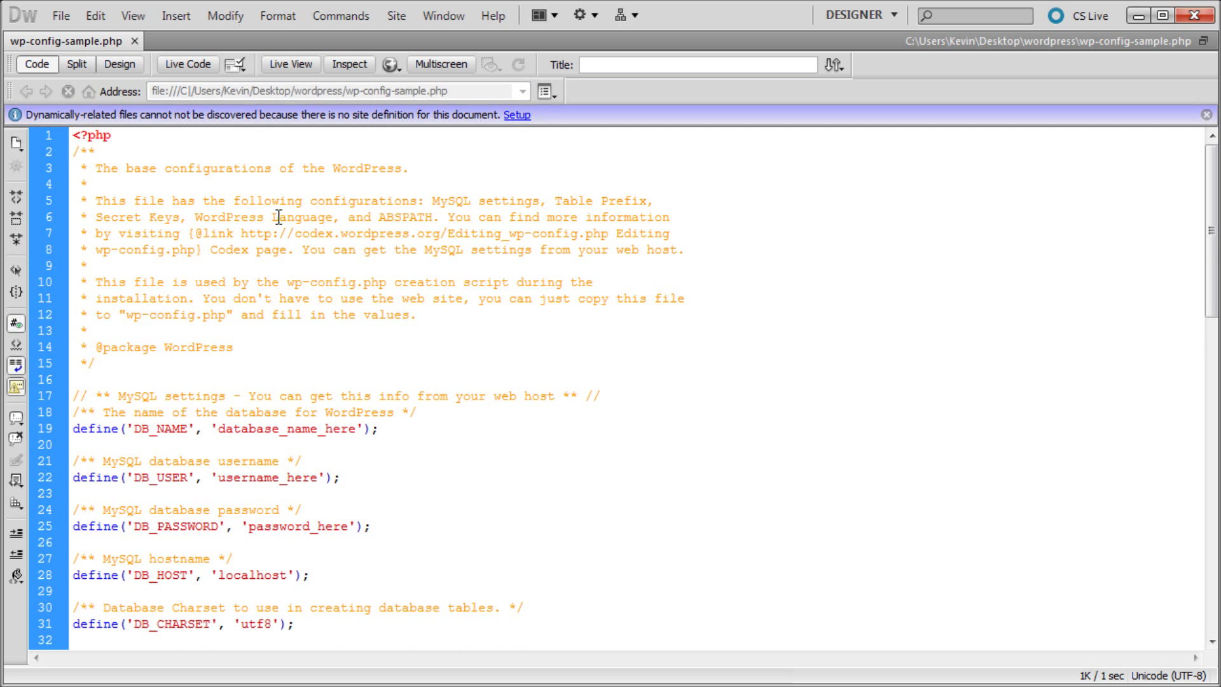
{"action": "scroll", "coordinate": [210, 315], "scroll_direction": "down", "scroll_amount": 1}
{"action": "scroll", "coordinate": [206, 320], "scroll_direction": "up", "scroll_amount": 1}
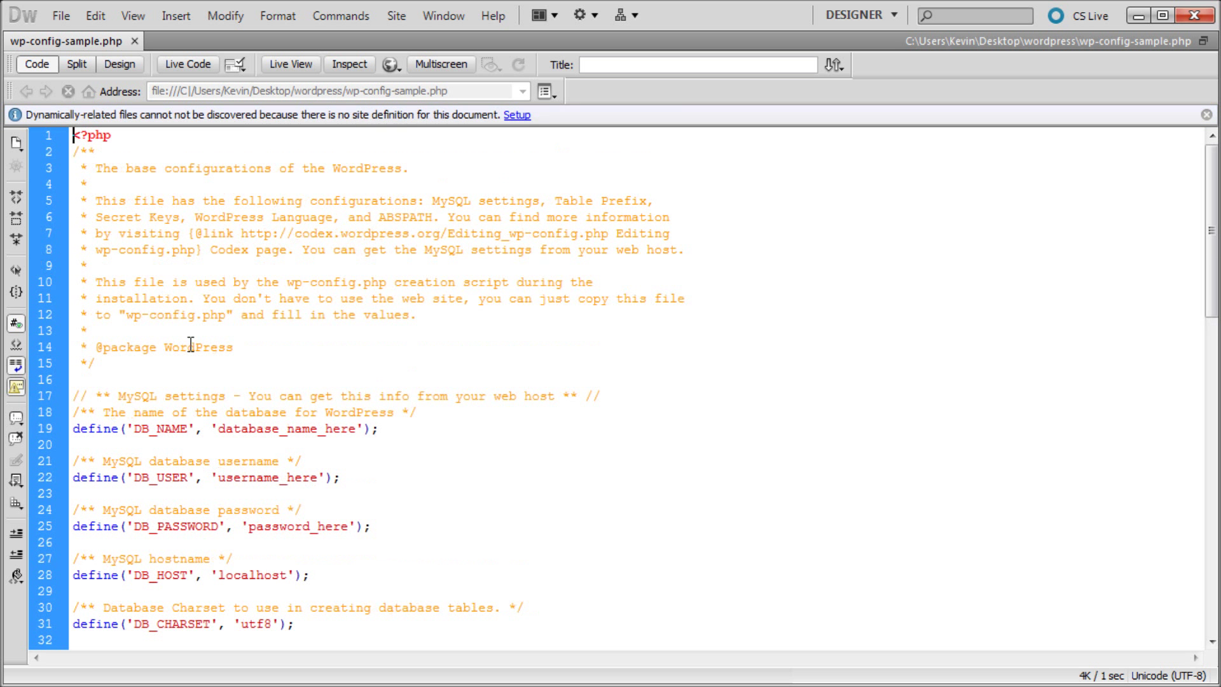
{"action": "mouse_move", "coordinate": [74, 427]}
{"action": "left_mouse_down"}
{"action": "mouse_move", "coordinate": [335, 578]}
{"action": "mouse_move", "coordinate": [354, 624]}
{"action": "mouse_move", "coordinate": [80, 477]}
{"action": "mouse_move", "coordinate": [76, 428]}
{"action": "left_mouse_up"}
{"action": "left_click", "coordinate": [356, 626]}
{"action": "left_click", "coordinate": [380, 468]}
{"action": "scroll", "coordinate": [380, 468], "scroll_direction": "down", "scroll_amount": 1}
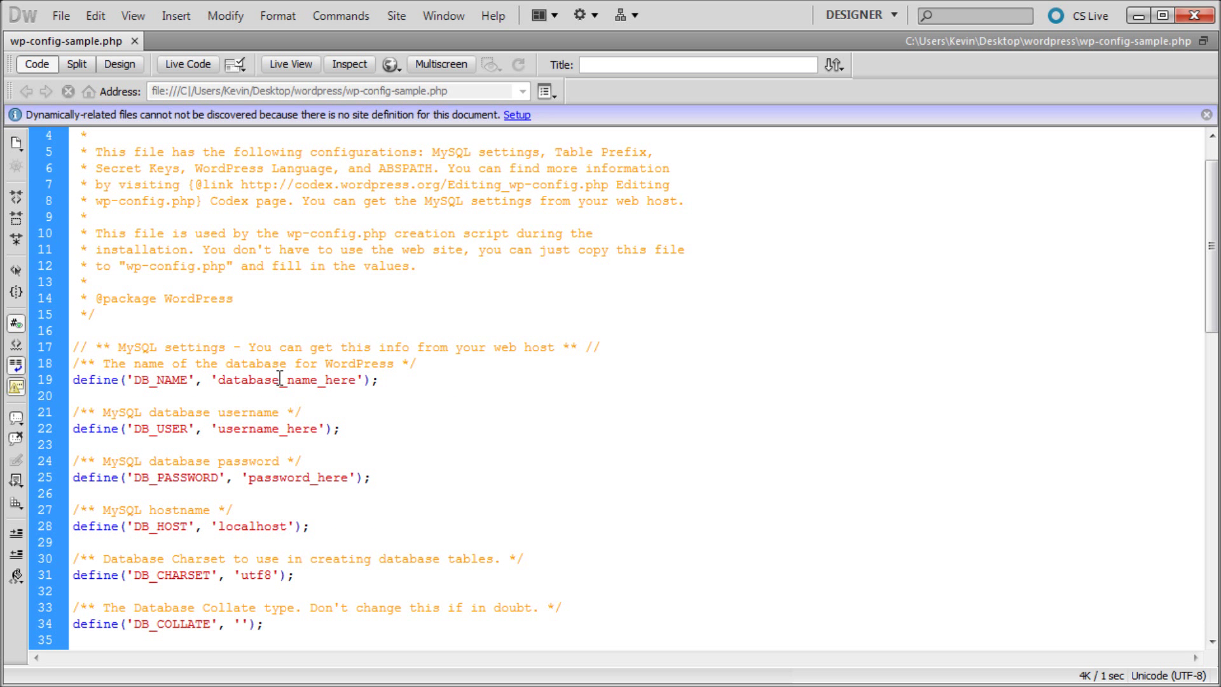
{"action": "left_click", "coordinate": [286, 477]}
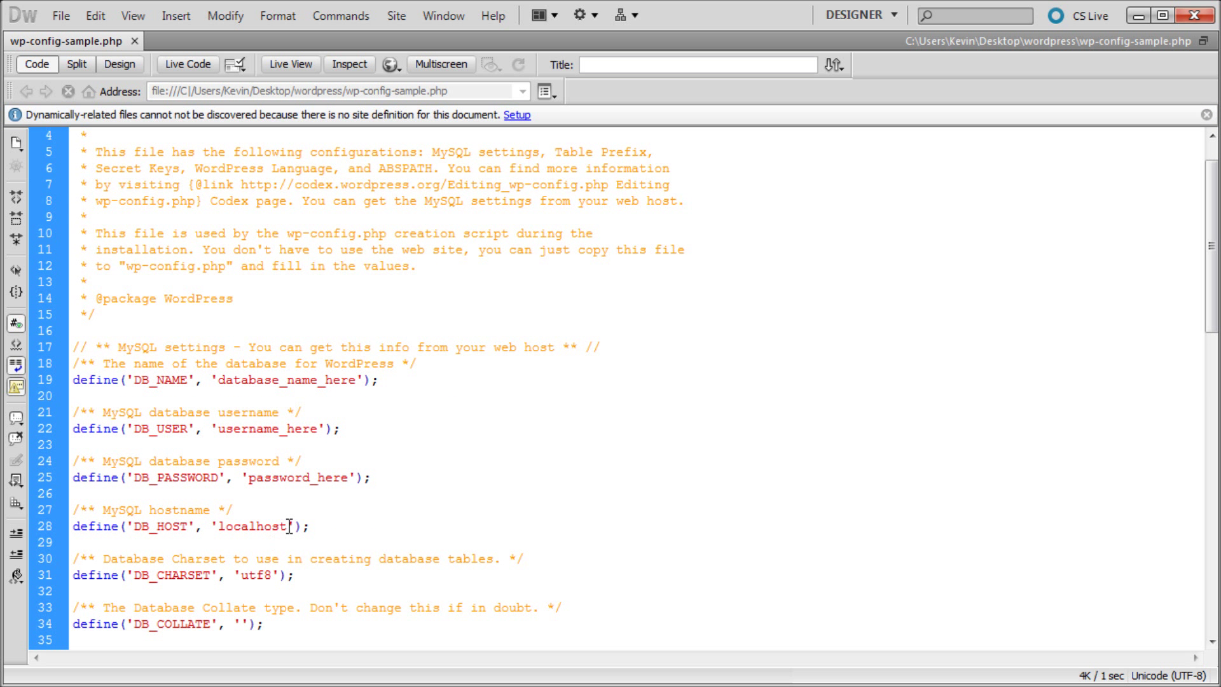
{"action": "mouse_move", "coordinate": [340, 534]}
{"action": "left_mouse_down"}
{"action": "mouse_move", "coordinate": [71, 414]}
{"action": "mouse_move", "coordinate": [70, 380]}
{"action": "left_mouse_up"}
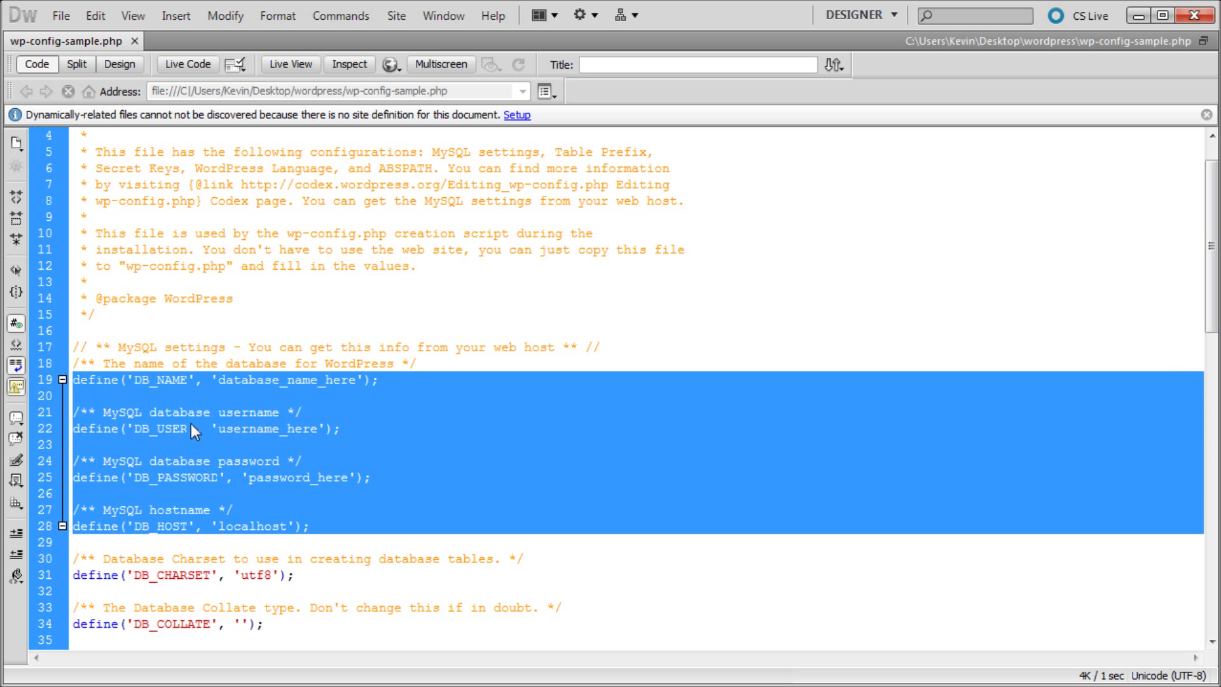
{"action": "scroll", "coordinate": [191, 425], "scroll_direction": "up", "scroll_amount": 1}
{"action": "left_click", "coordinate": [268, 427]}
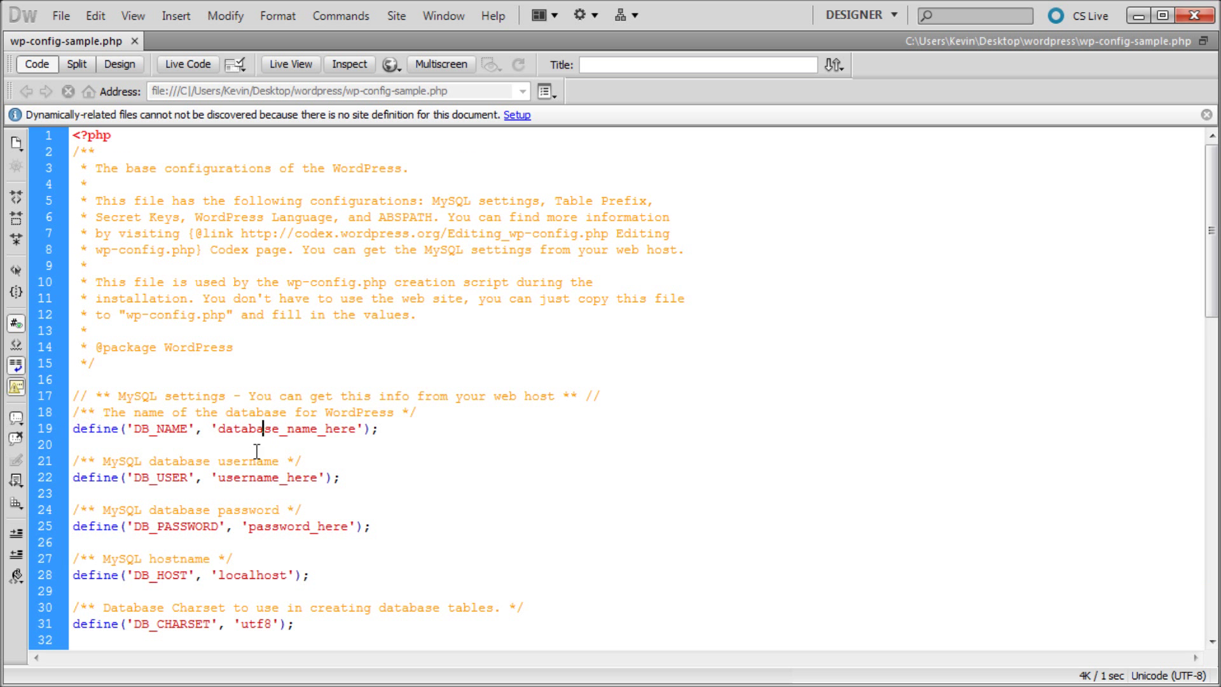
Highlight each placeholder in turn: database_name_here, username_here, password_here and localhost.
{"action": "double_click", "coordinate": [246, 430]}
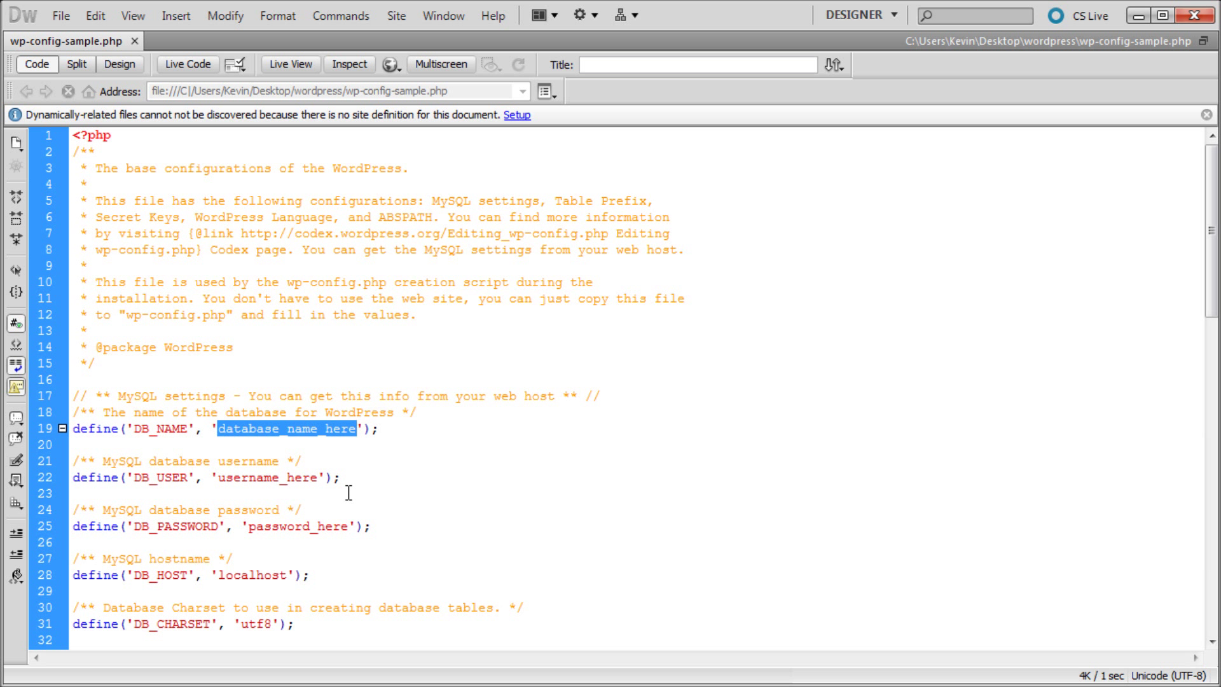
{"action": "left_click", "coordinate": [264, 480]}
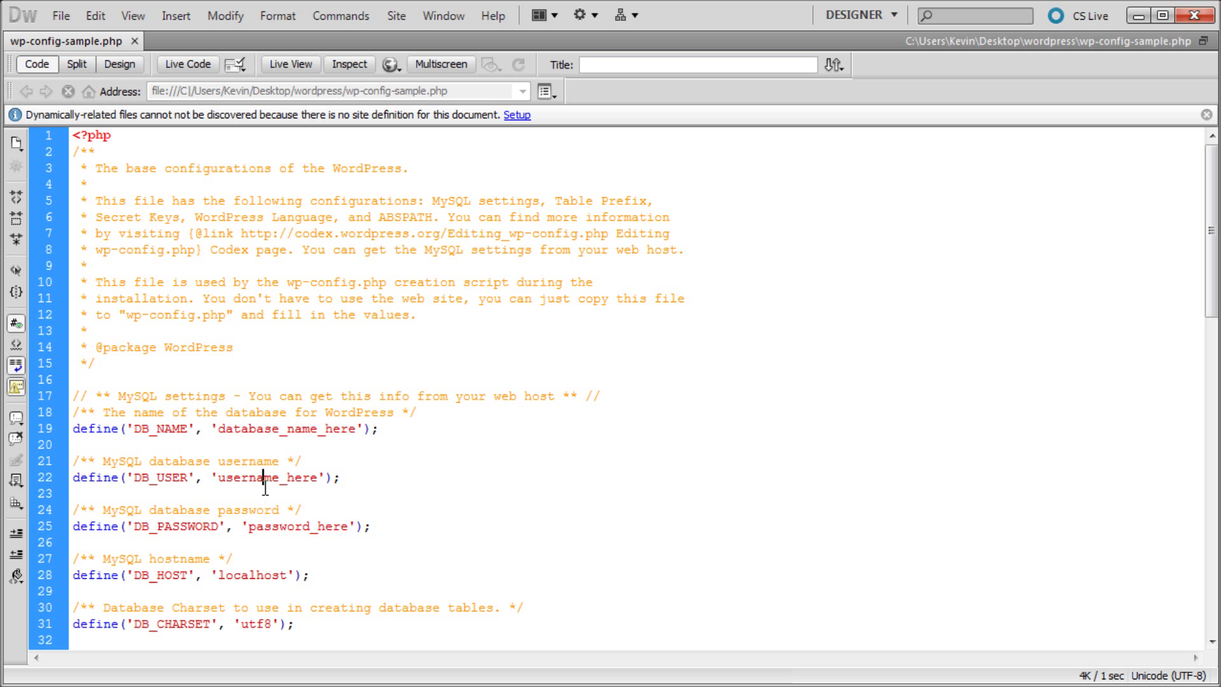
{"action": "double_click", "coordinate": [265, 479]}
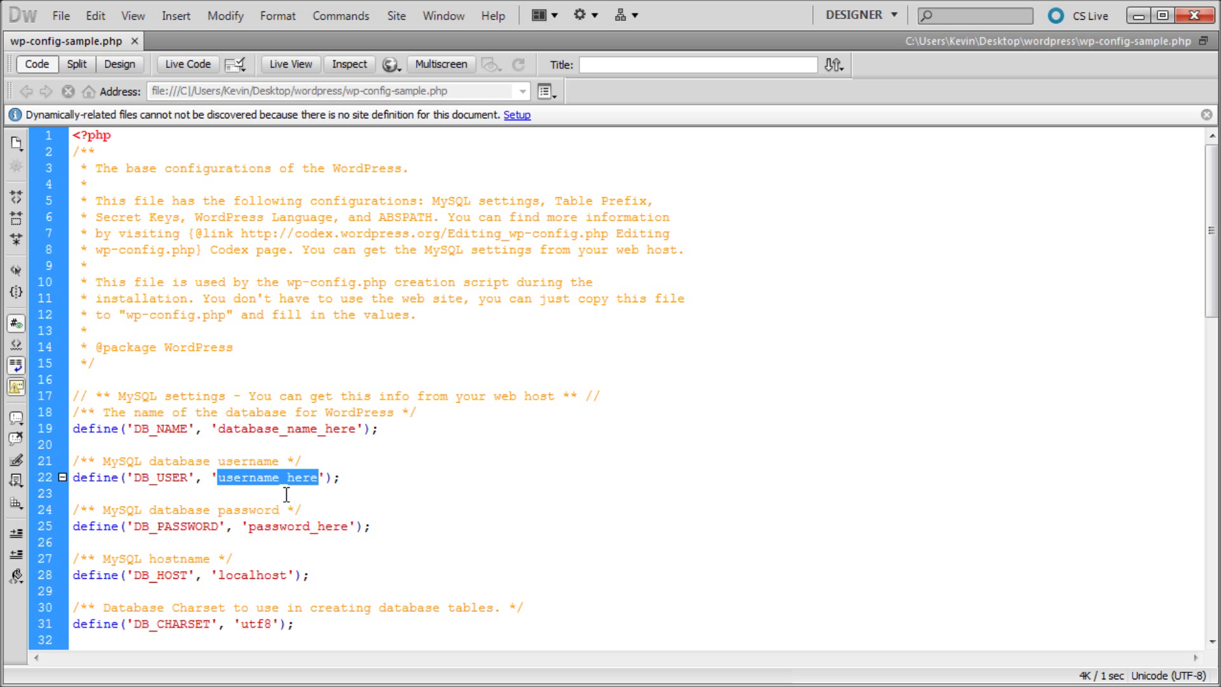
{"action": "left_click", "coordinate": [288, 528]}
{"action": "double_click", "coordinate": [279, 527]}
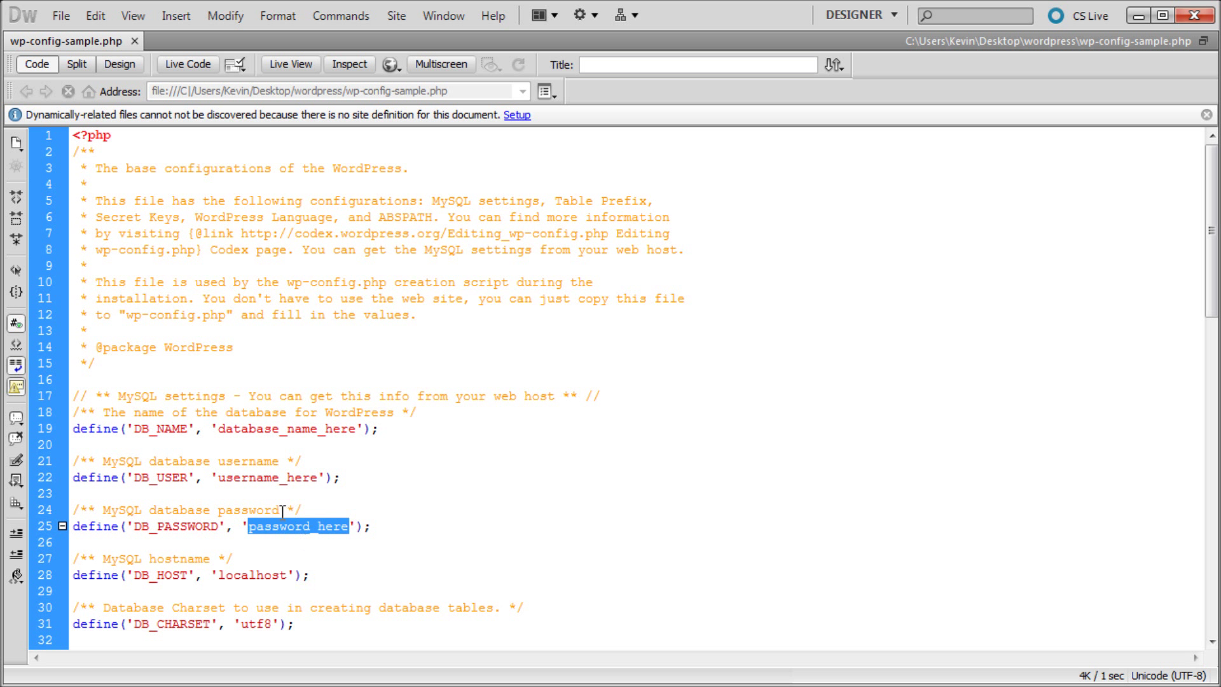
{"action": "left_click", "coordinate": [252, 582]}
{"action": "double_click", "coordinate": [249, 580]}
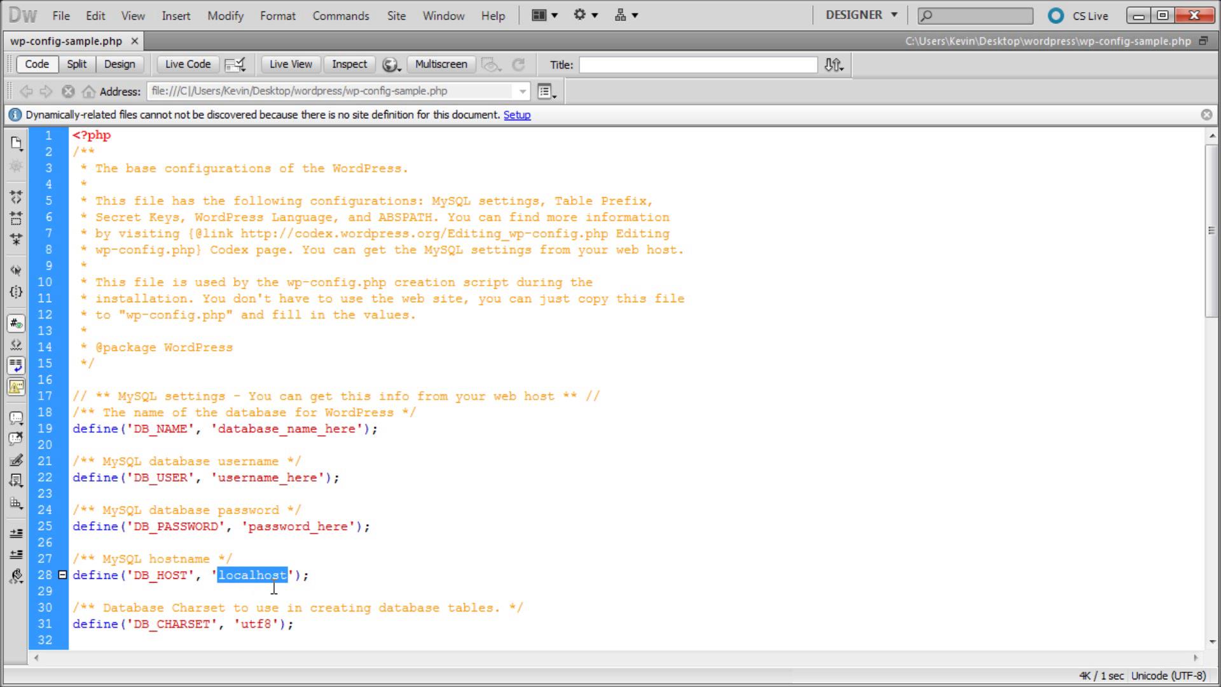
{"action": "left_click", "coordinate": [240, 575]}
{"action": "double_click", "coordinate": [241, 575]}
{"action": "left_click", "coordinate": [295, 574]}
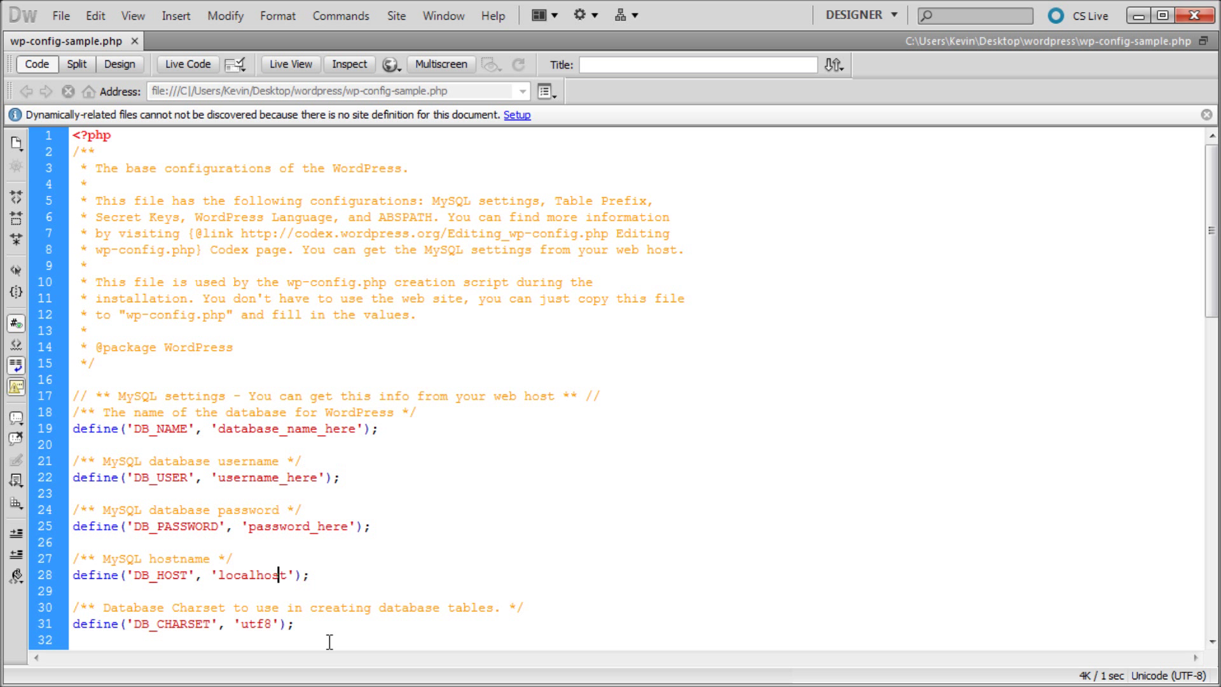
{"action": "double_click", "coordinate": [254, 575]}
{"action": "left_click", "coordinate": [278, 578]}
Run through the four placeholders once more, database name to localhost, then deselect.
{"action": "double_click", "coordinate": [285, 425]}
{"action": "double_click", "coordinate": [286, 478]}
{"action": "double_click", "coordinate": [287, 527]}
{"action": "double_click", "coordinate": [252, 575]}
{"action": "left_click", "coordinate": [375, 510]}
Rename wp-config-sample.php to wp-config.php, then close the wordpress folder window.
{"action": "left_click", "coordinate": [1138, 15]}
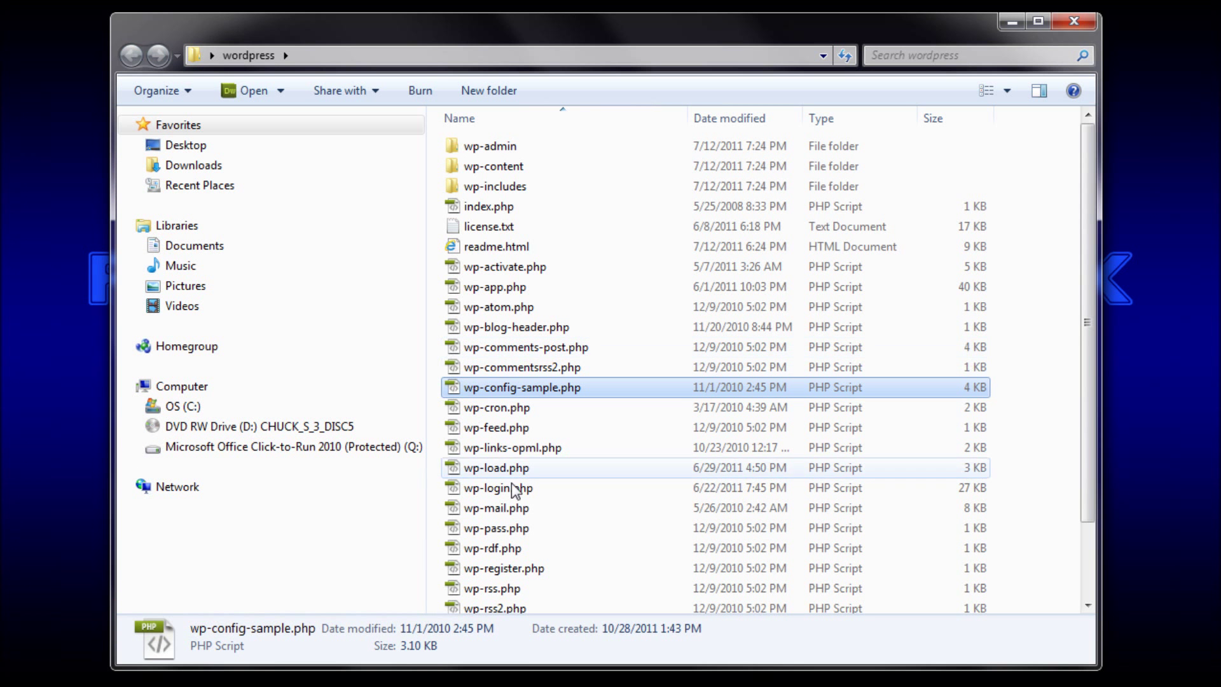
{"action": "left_click", "coordinate": [545, 388]}
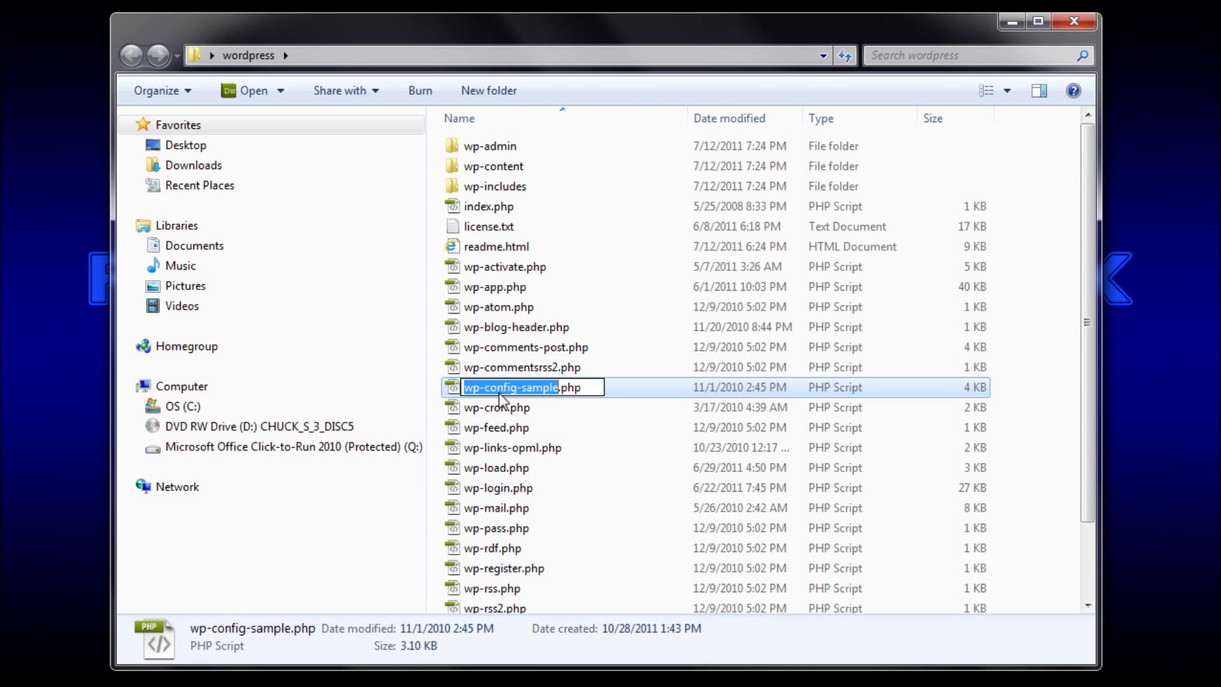
{"action": "left_click", "coordinate": [606, 387]}
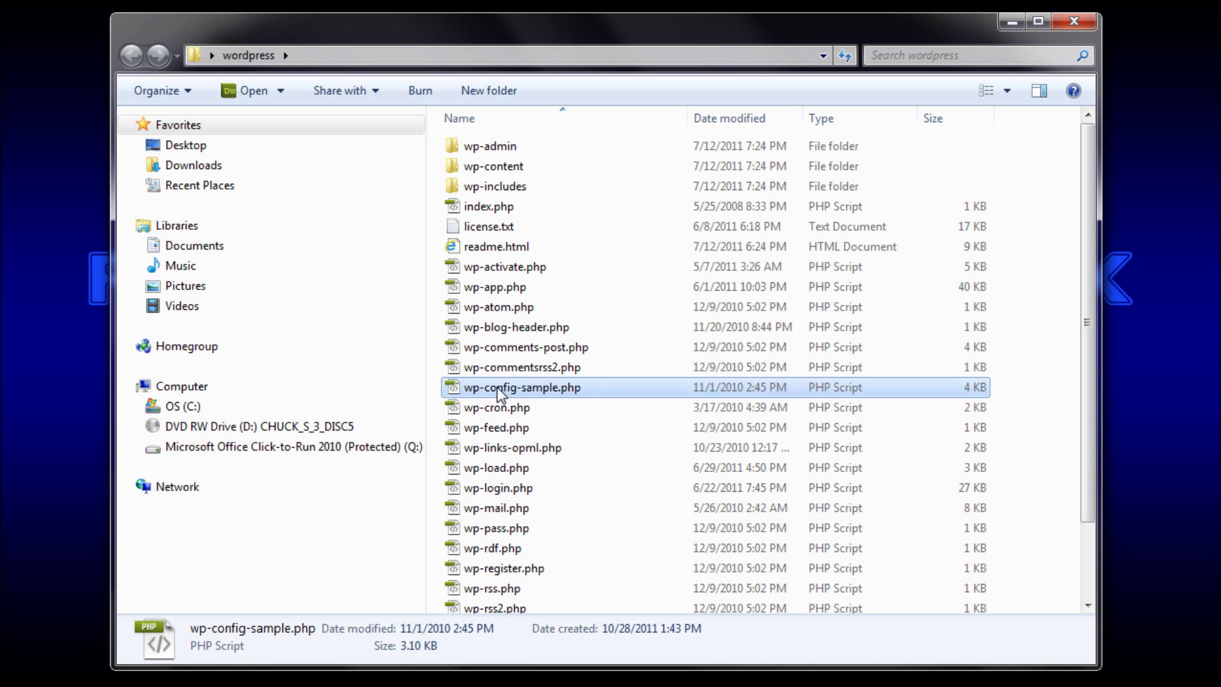
{"action": "left_click", "coordinate": [517, 386]}
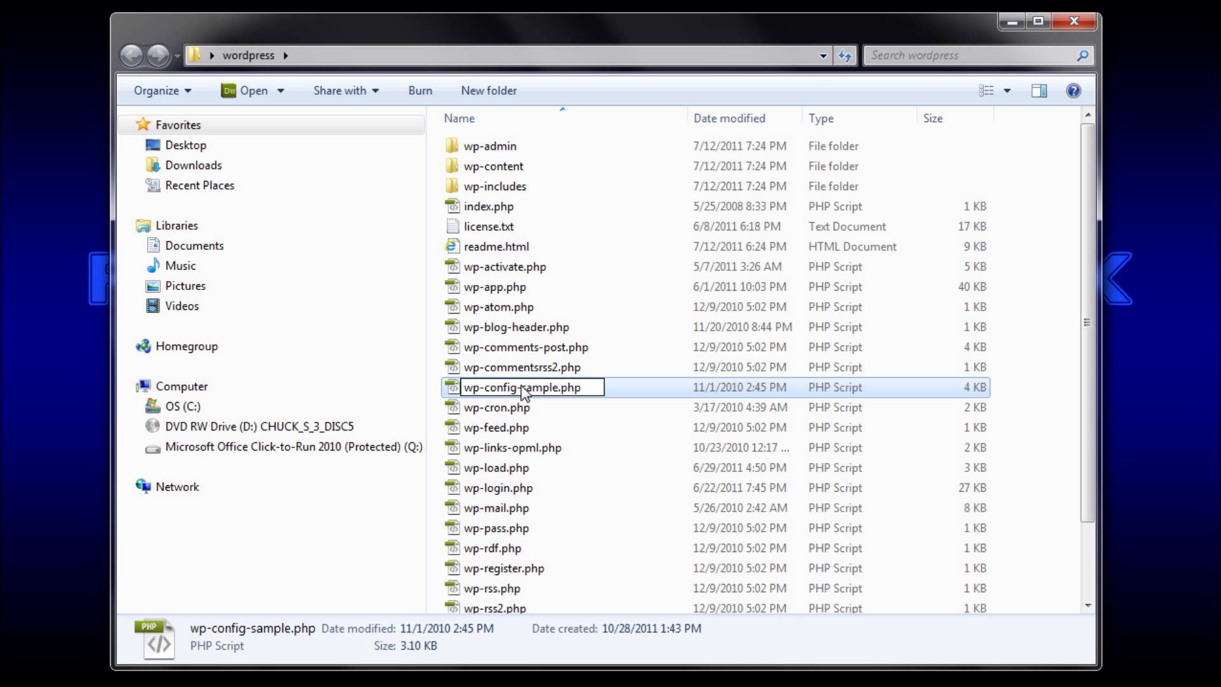
{"action": "left_click_drag", "start_coordinate": [517, 388], "coordinate": [558, 387]}
{"action": "key", "text": "Delete"}
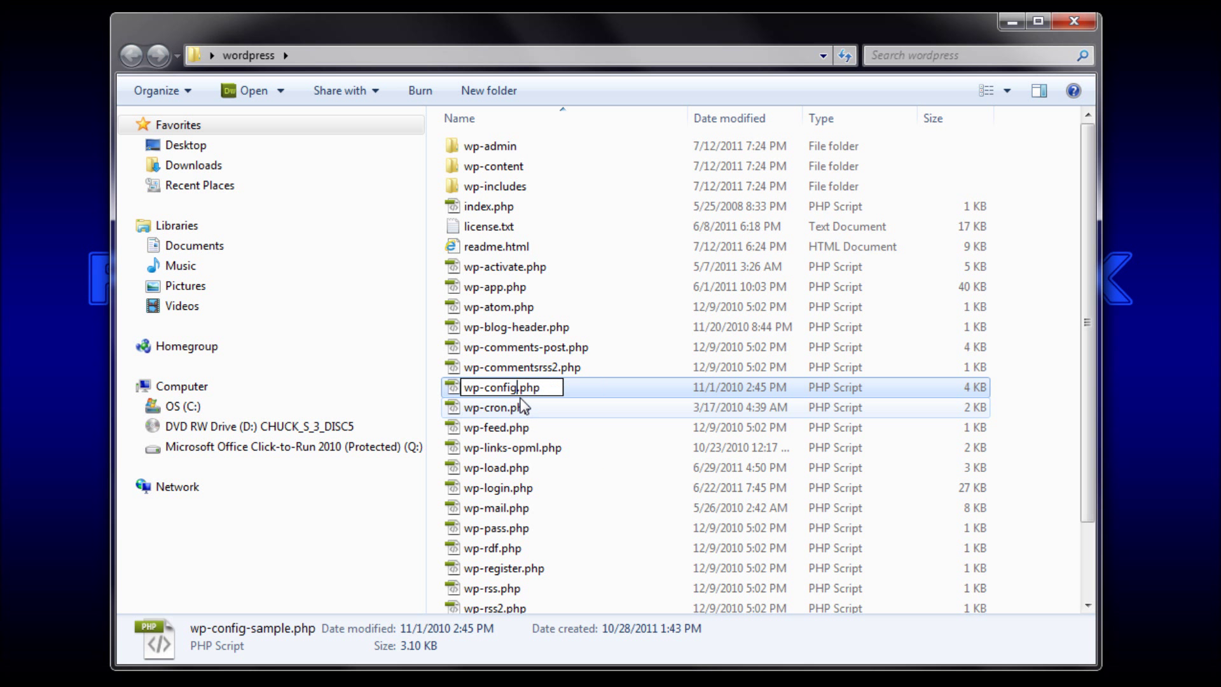
{"action": "key", "text": "Return"}
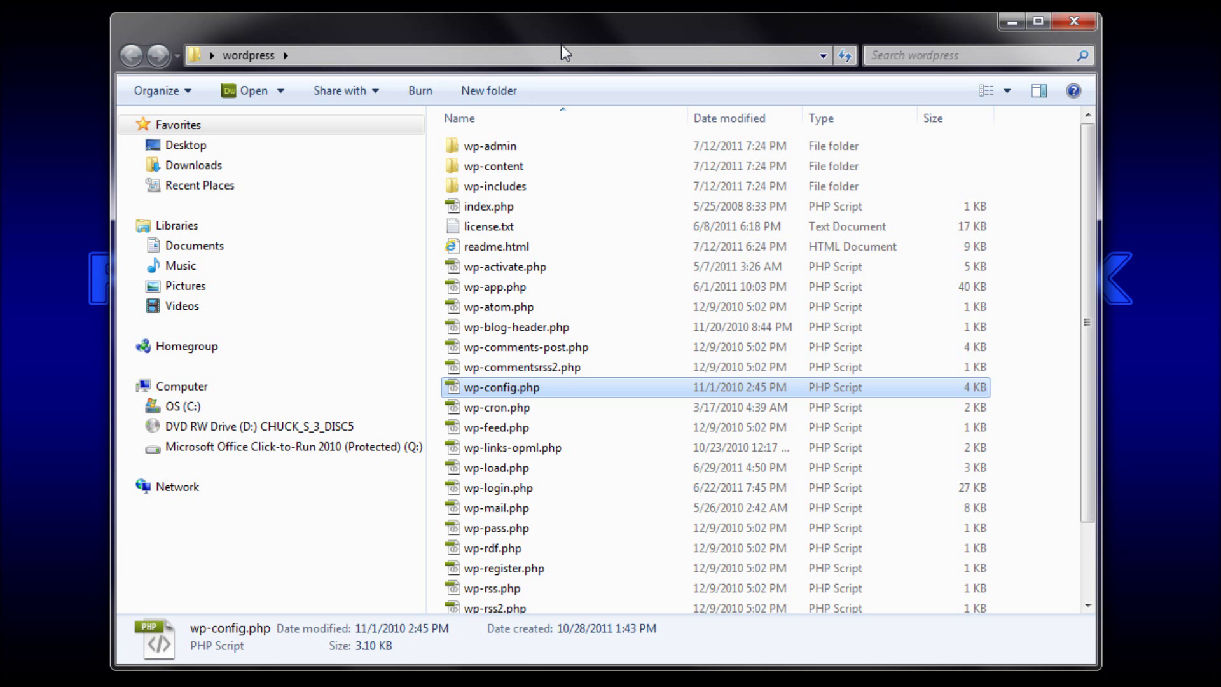
{"action": "left_click", "coordinate": [1076, 23]}
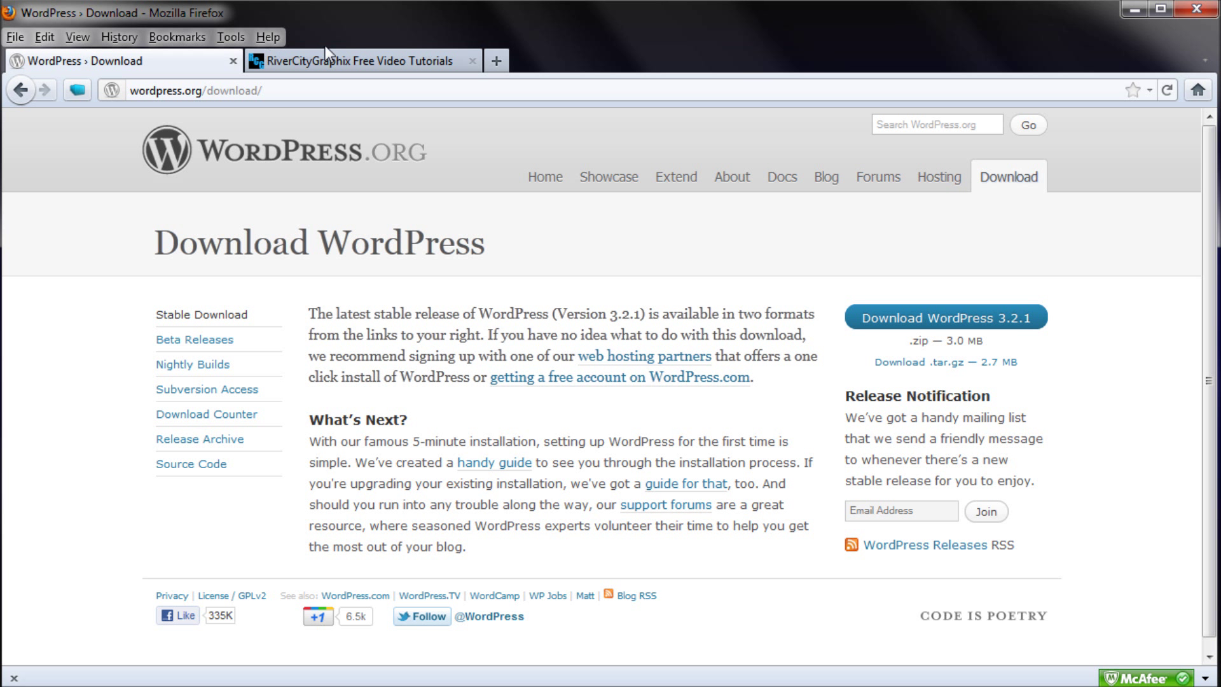
{"action": "left_click", "coordinate": [333, 60]}
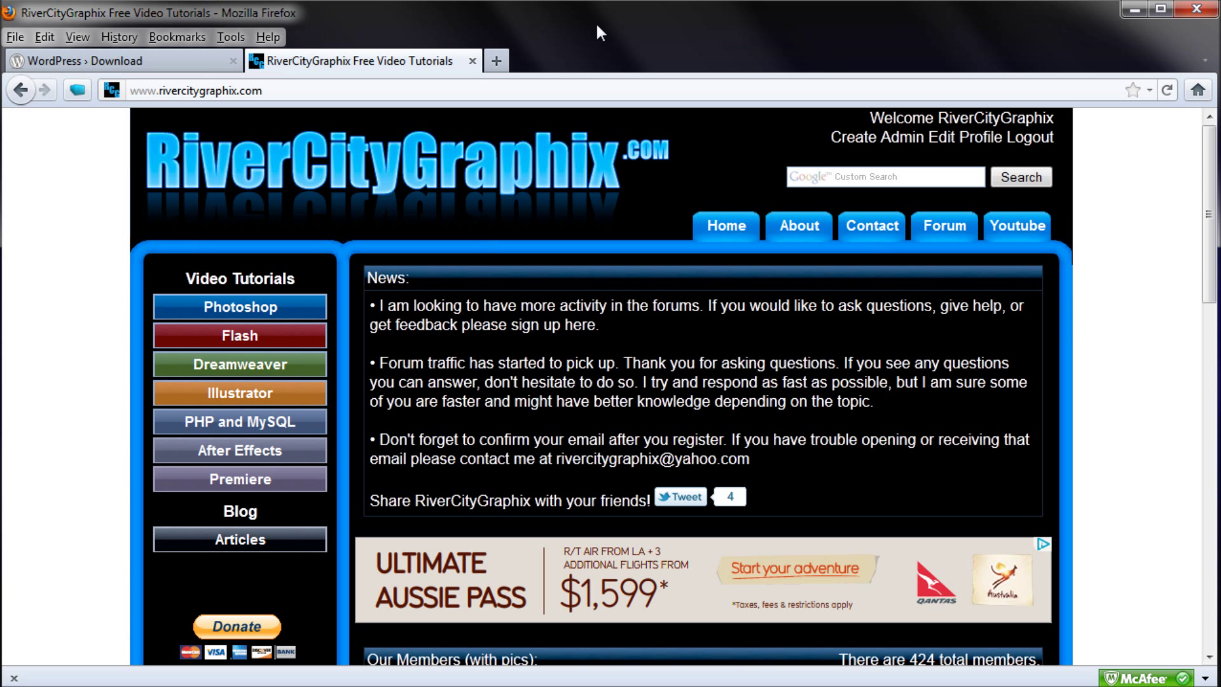
{"action": "left_click", "coordinate": [273, 91]}
{"action": "left_click", "coordinate": [352, 91]}
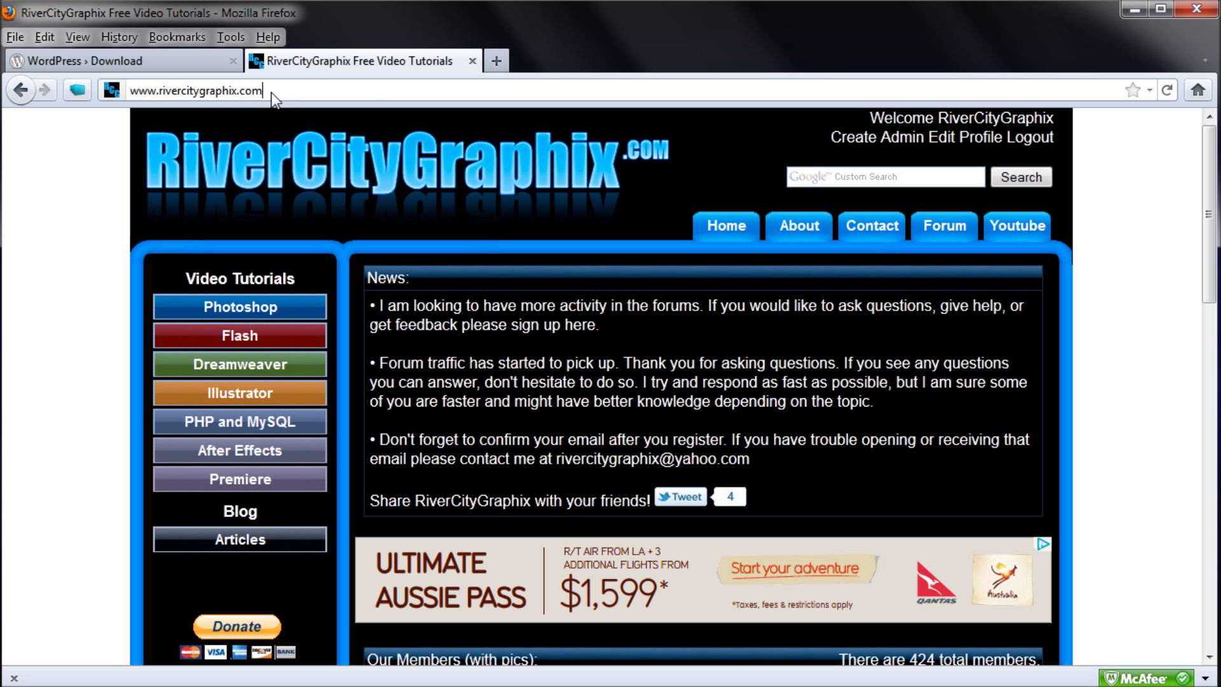
{"action": "type", "text": "/wordpre"}
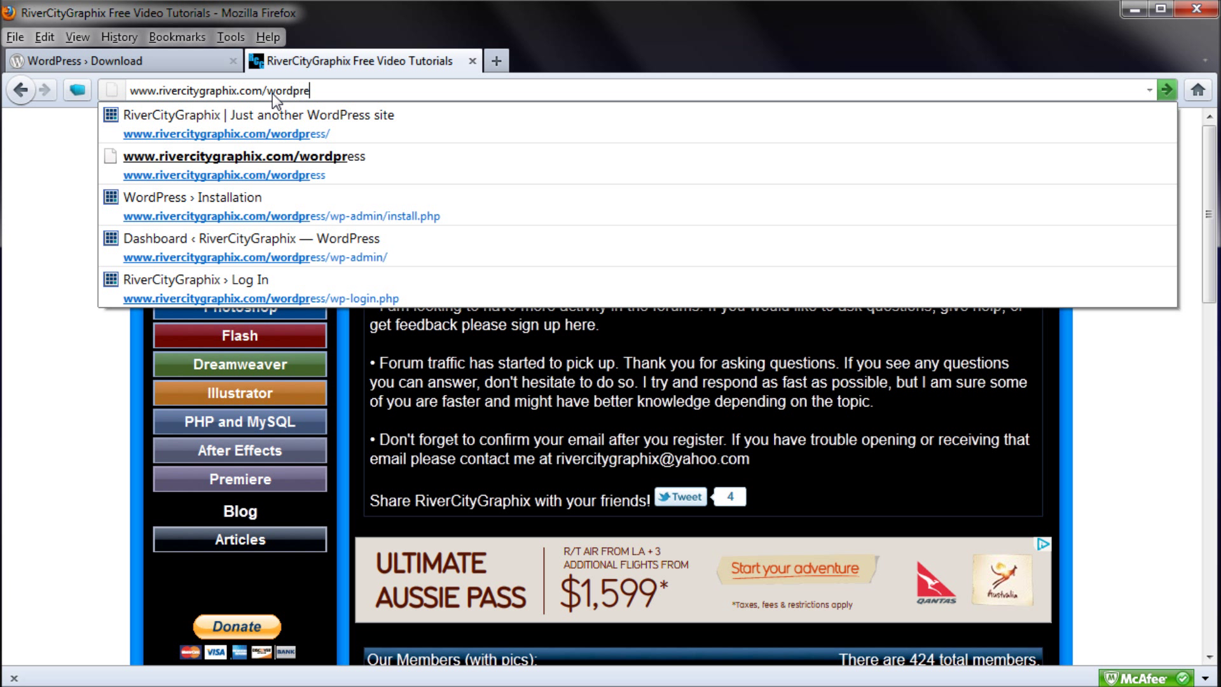
{"action": "type", "text": "ss"}
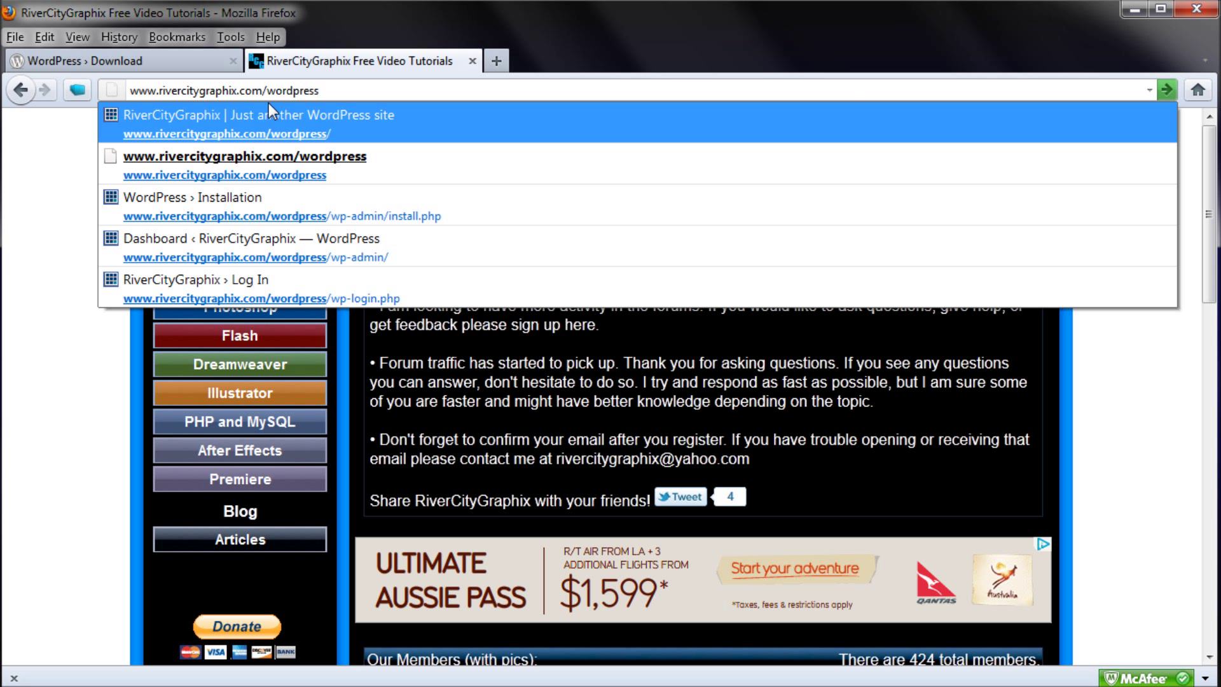
{"action": "key", "text": "Return"}
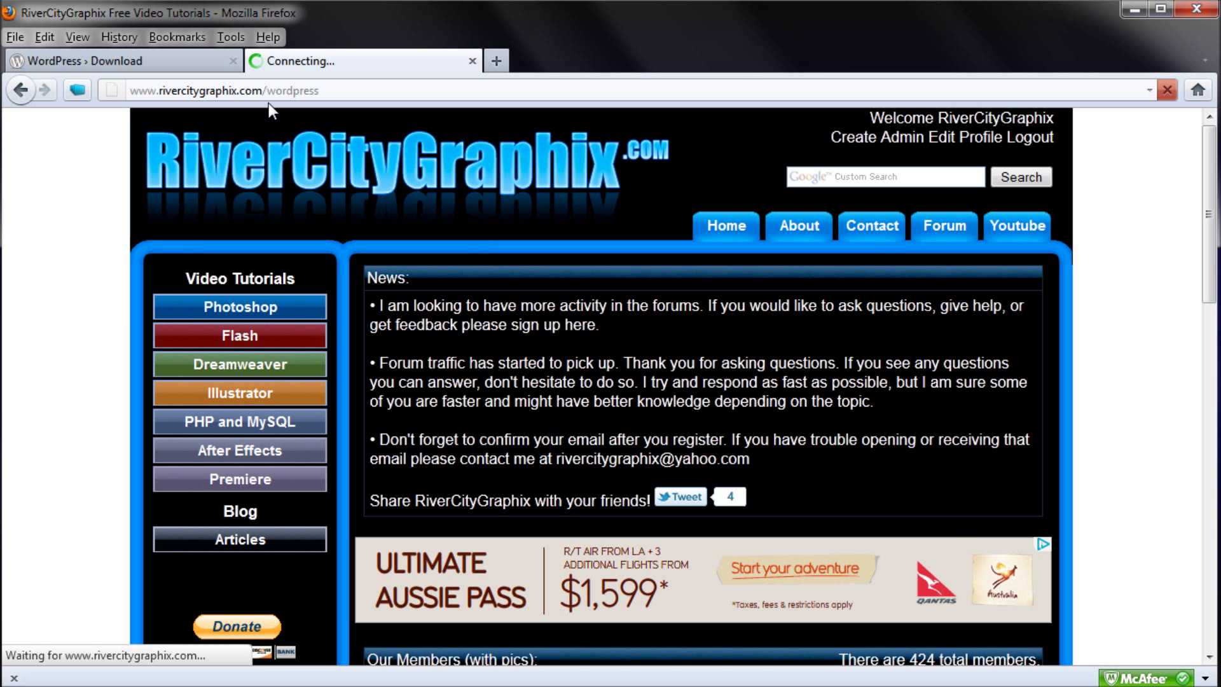
Enter RiverCityGraphix as the Site Title.
{"action": "scroll", "coordinate": [392, 261], "scroll_direction": "down", "scroll_amount": 3}
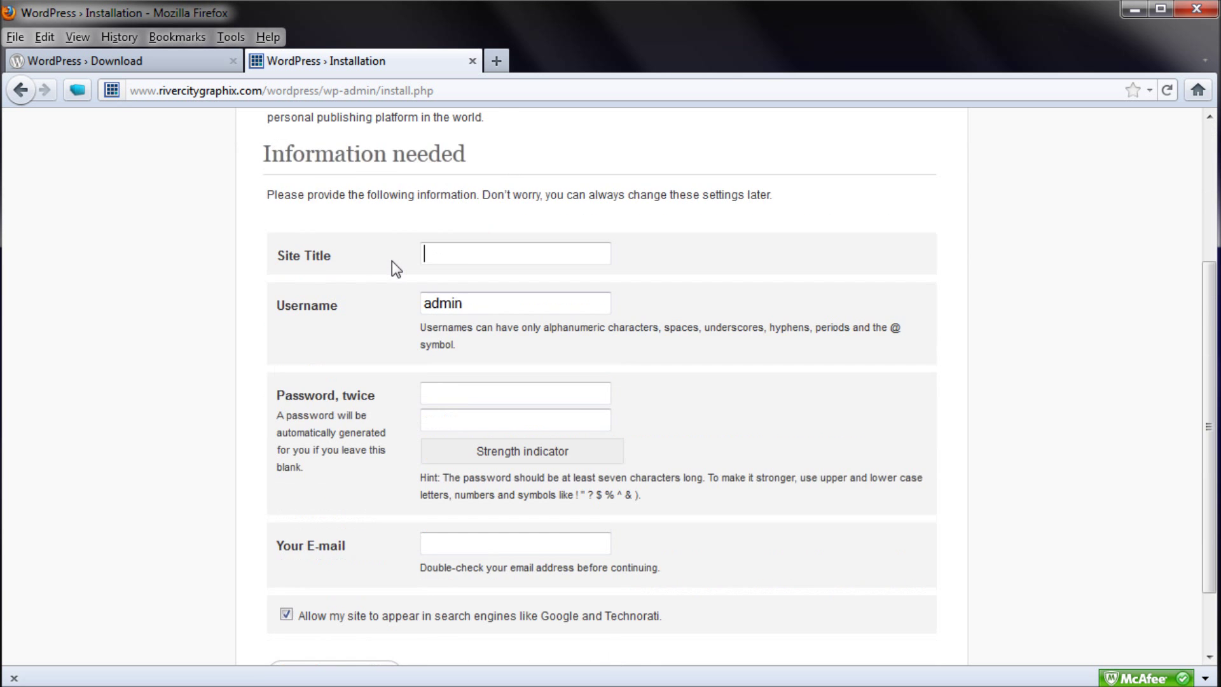
{"action": "scroll", "coordinate": [389, 270], "scroll_direction": "down", "scroll_amount": 2}
{"action": "scroll", "coordinate": [386, 276], "scroll_direction": "up", "scroll_amount": 5}
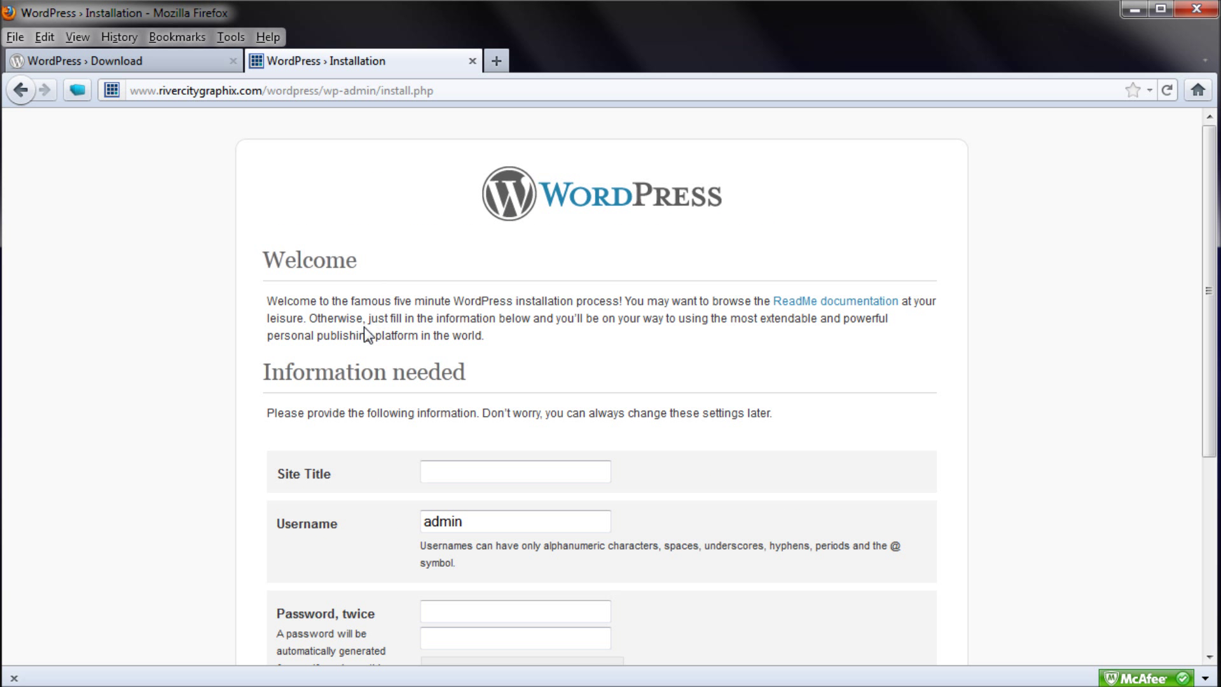
{"action": "scroll", "coordinate": [394, 280], "scroll_direction": "down", "scroll_amount": 3}
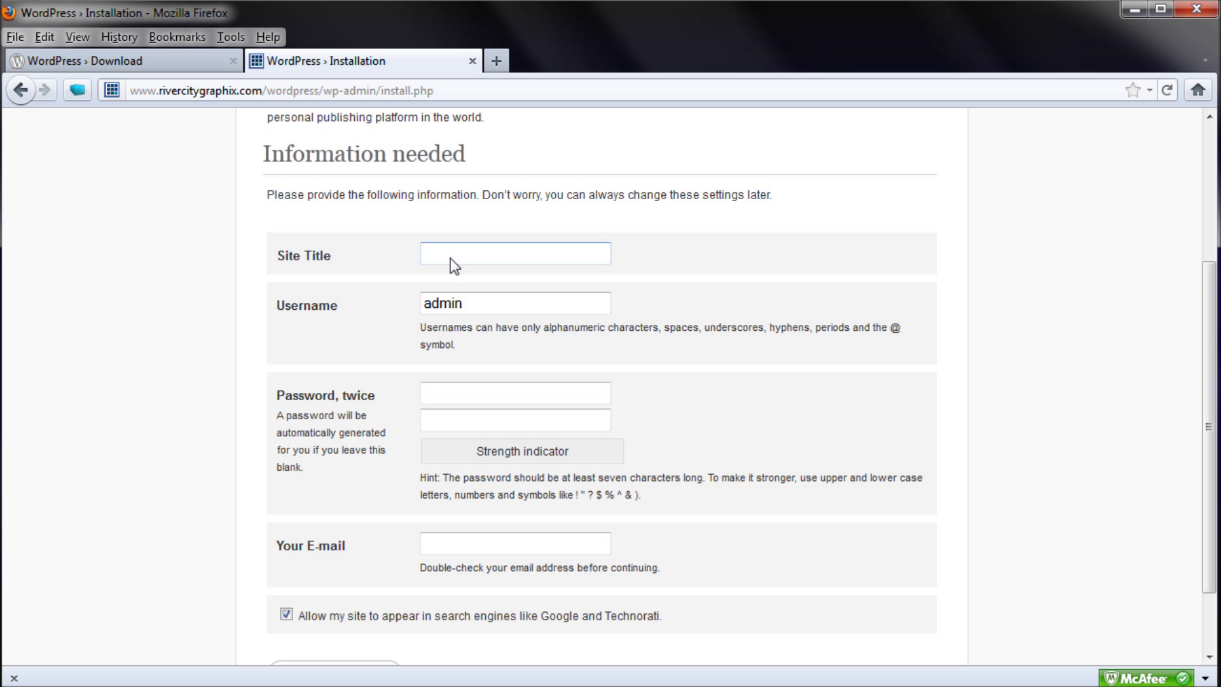
{"action": "type", "text": "RiverCityG"}
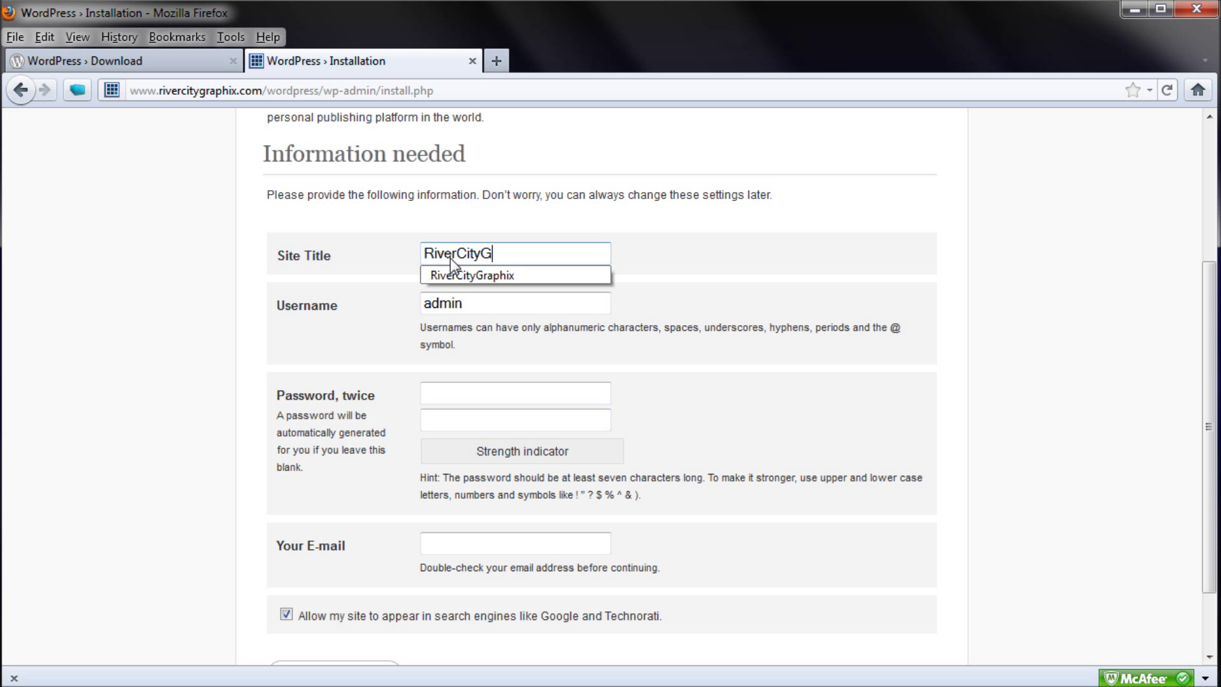
{"action": "type", "text": "raphix"}
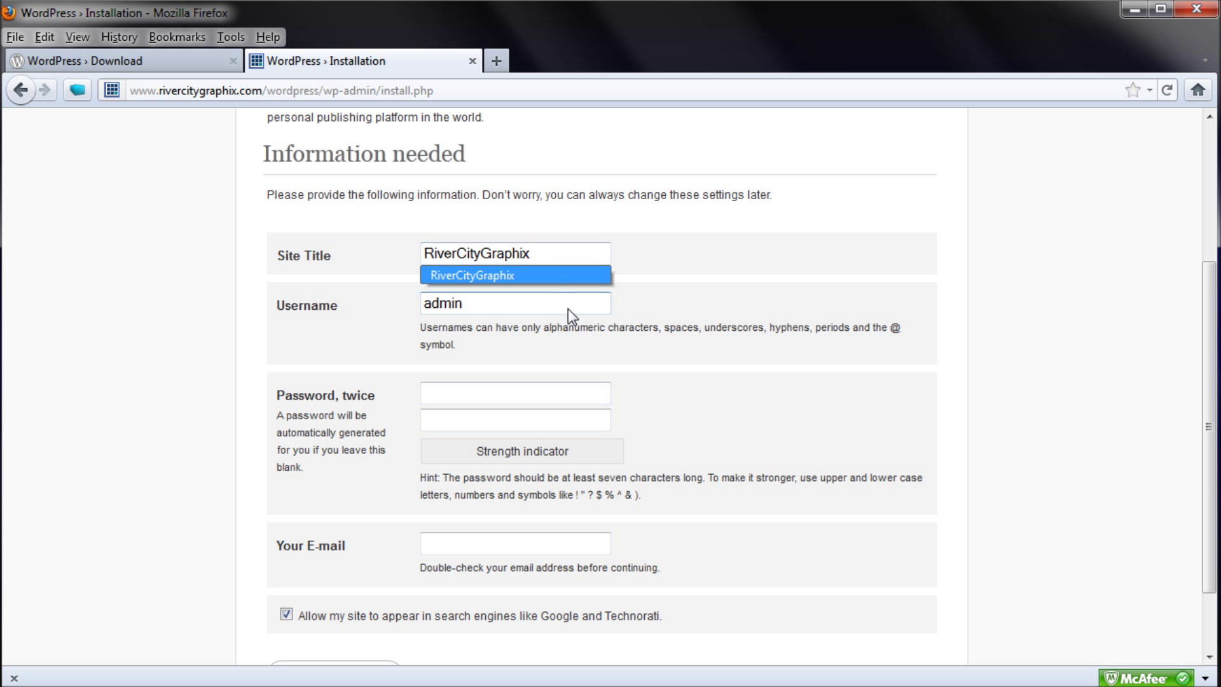
Replace the default admin username with the remembered 'river…' suggestion.
{"action": "left_click_drag", "start_coordinate": [545, 314], "coordinate": [398, 311]}
{"action": "left_click", "coordinate": [505, 304]}
{"action": "left_click_drag", "start_coordinate": [505, 304], "coordinate": [250, 278]}
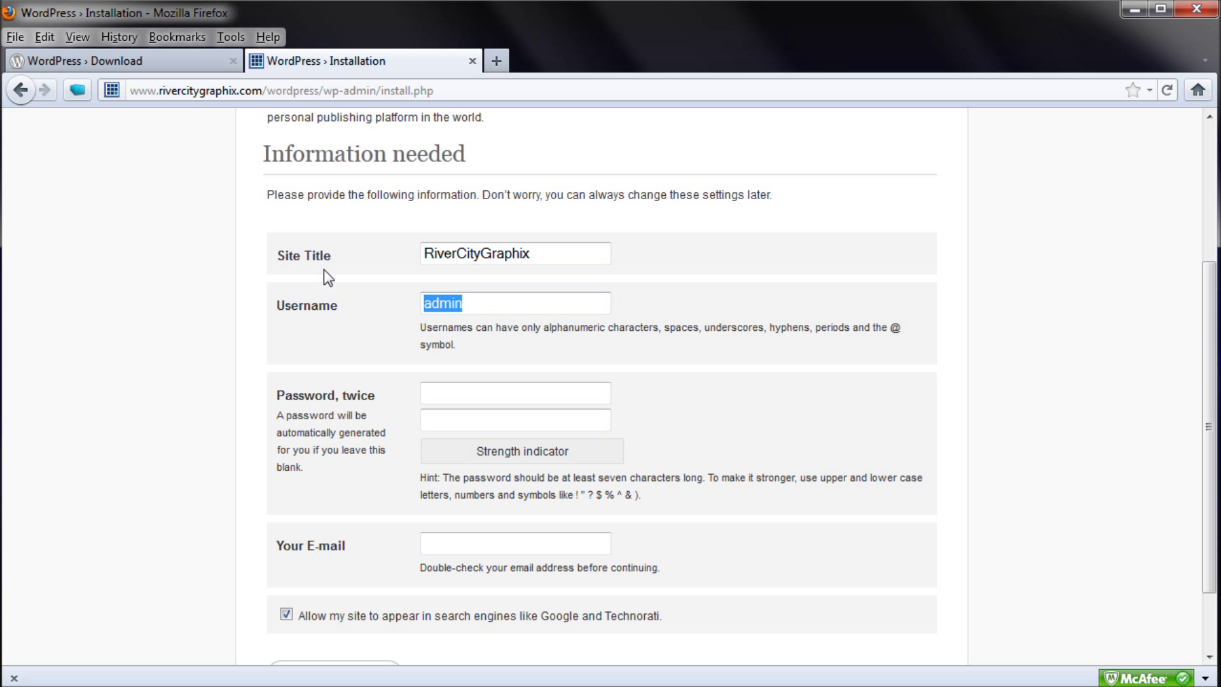
{"action": "type", "text": "river"}
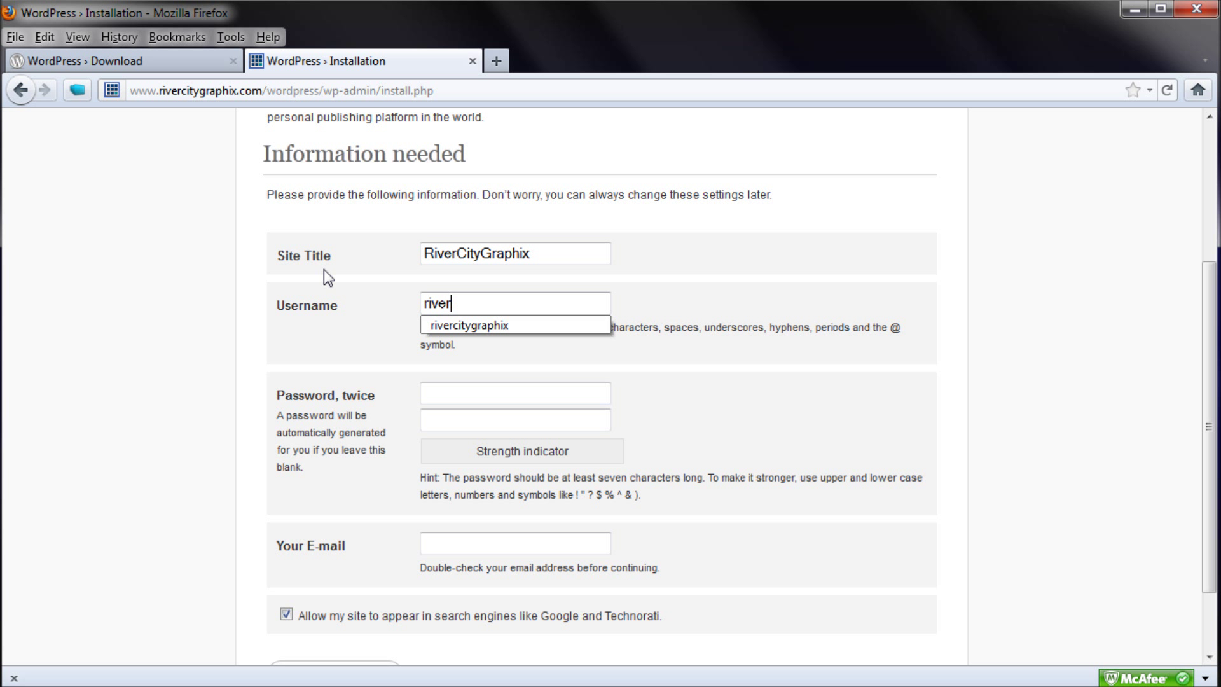
{"action": "key", "text": "Down"}
{"action": "key", "text": "Return"}
{"action": "left_click", "coordinate": [521, 304]}
{"action": "left_click_drag", "start_coordinate": [521, 304], "coordinate": [239, 314]}
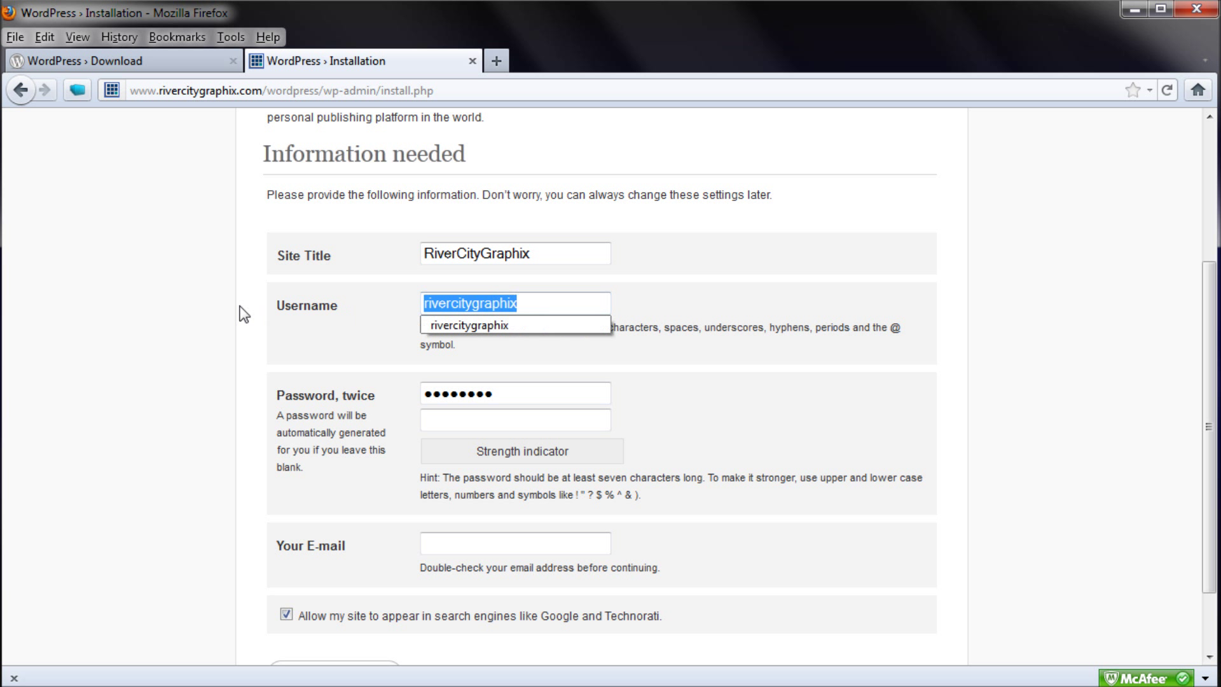
{"action": "left_click", "coordinate": [473, 302]}
{"action": "left_click_drag", "start_coordinate": [578, 302], "coordinate": [254, 311]}
{"action": "left_click", "coordinate": [683, 349]}
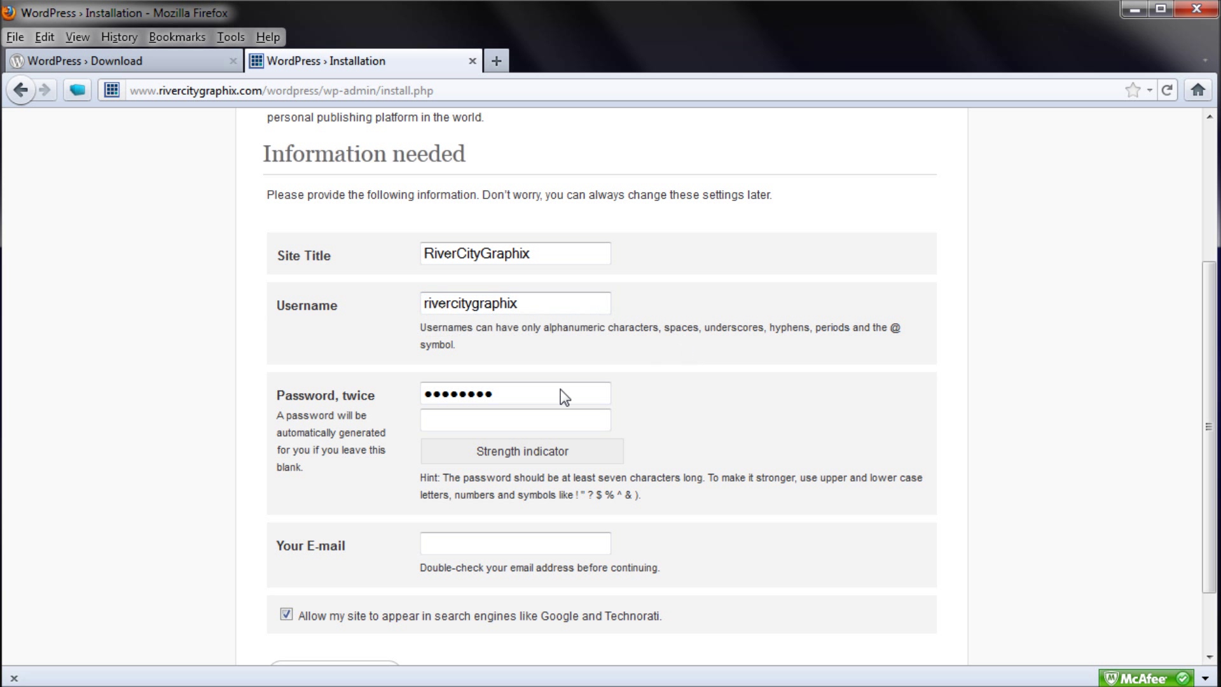
{"action": "left_click_drag", "start_coordinate": [607, 394], "coordinate": [240, 391]}
{"action": "type", "text": "pass"}
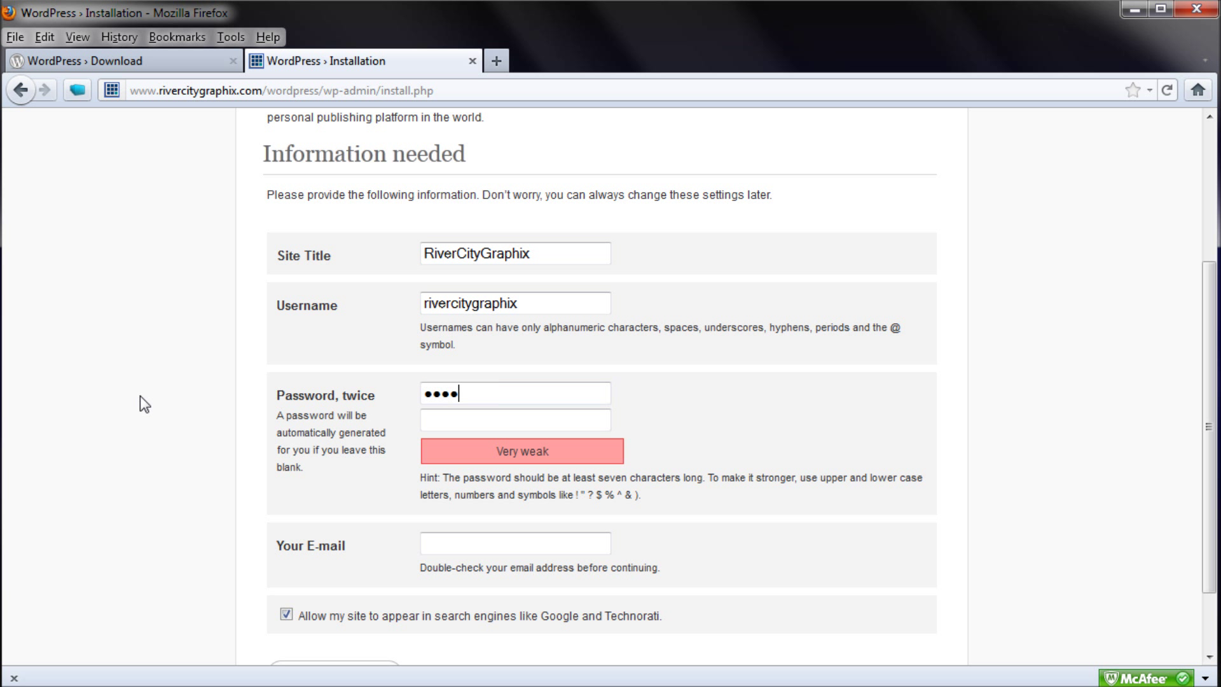
{"action": "type", "text": "wor"}
{"action": "key", "text": "Tab"}
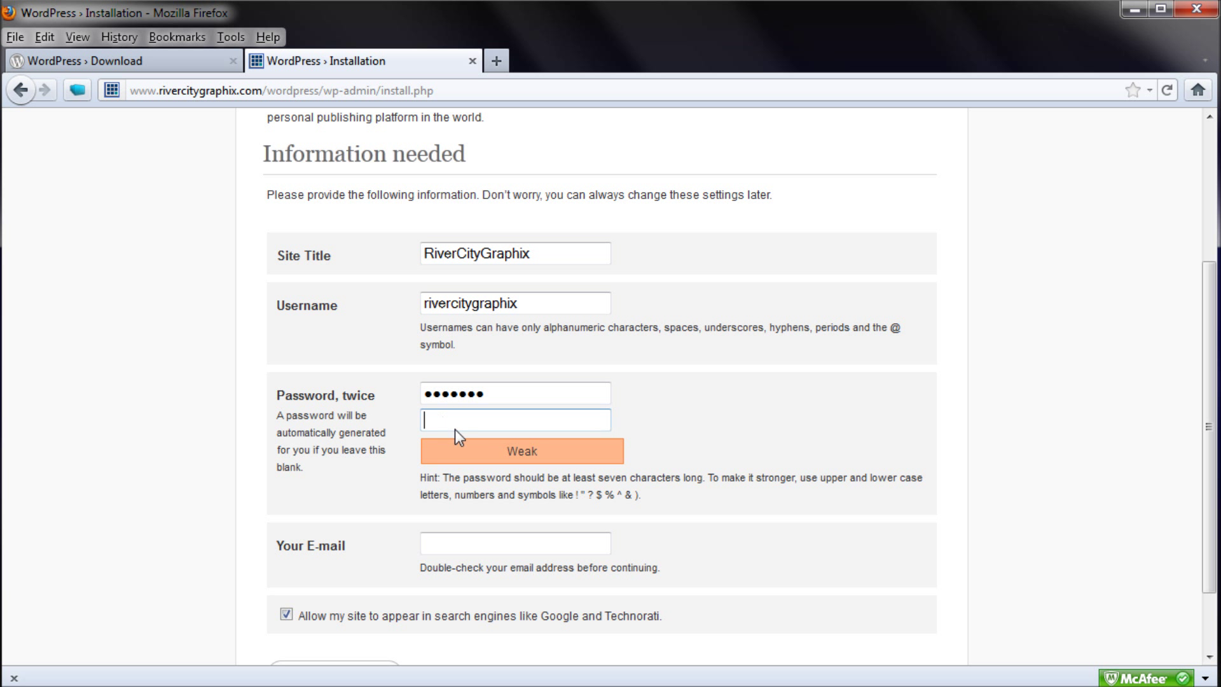
{"action": "type", "text": "pass"}
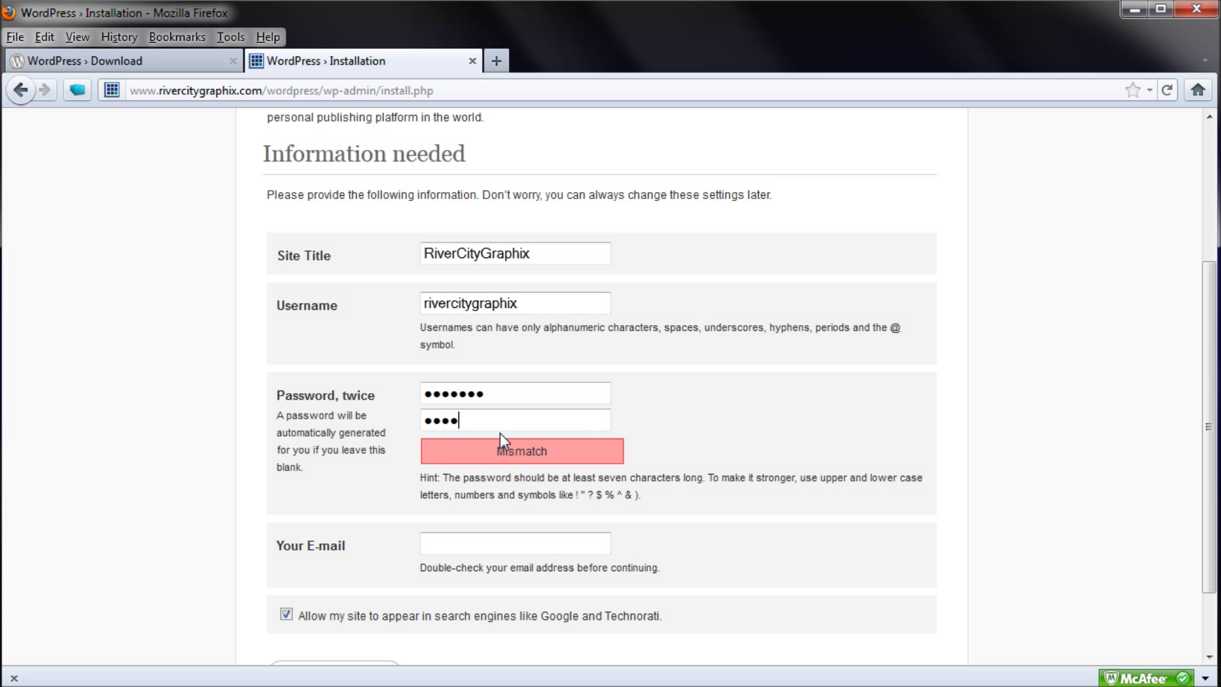
{"action": "type", "text": "wor"}
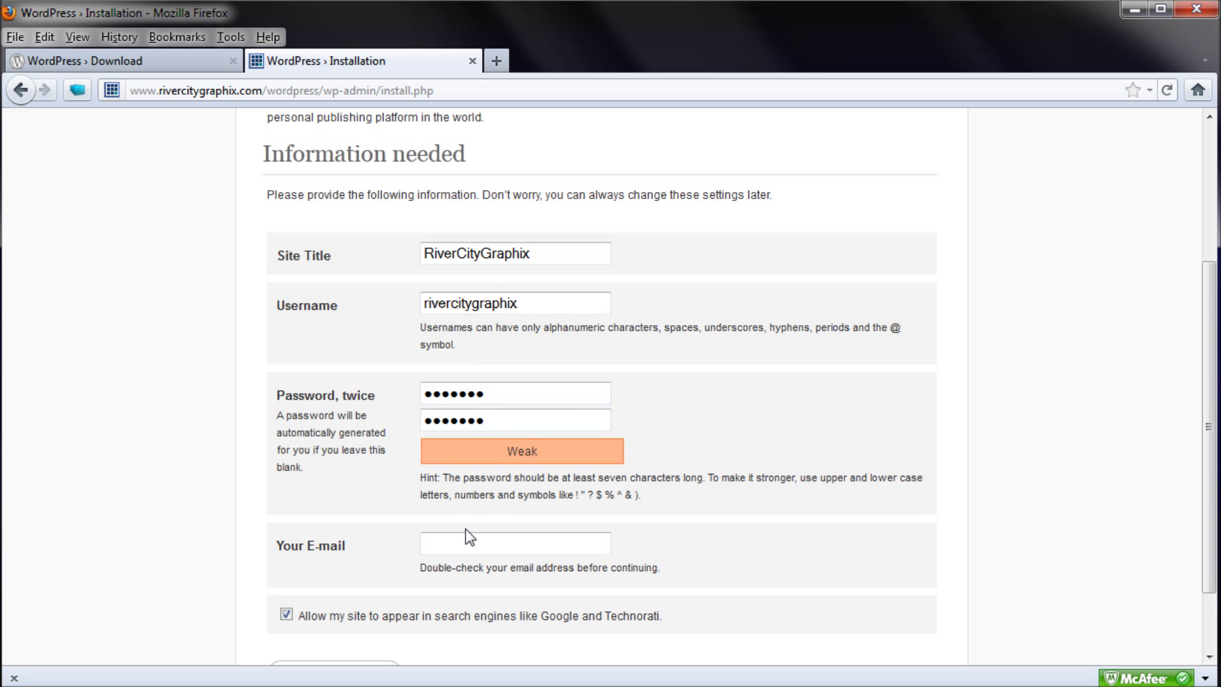
Fill Your E-mail with the suggested 'river…' address and submit the install form.
{"action": "left_click", "coordinate": [467, 536]}
{"action": "type", "text": "river"}
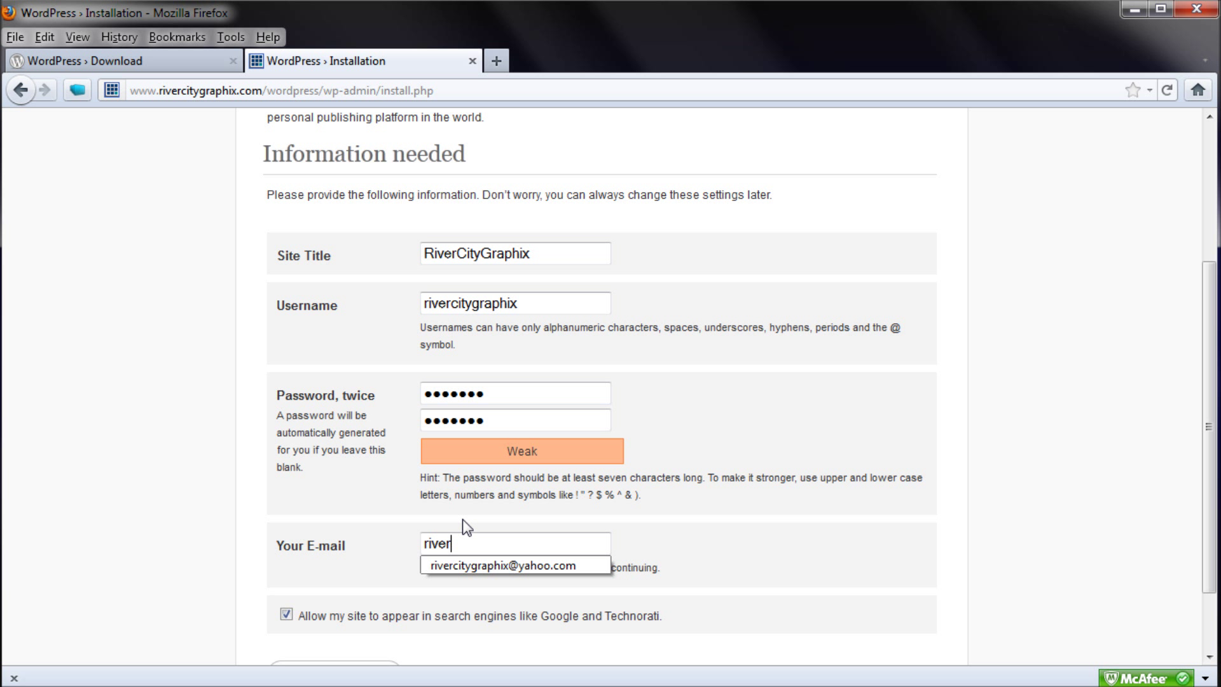
{"action": "key", "text": "Down"}
{"action": "key", "text": "Return"}
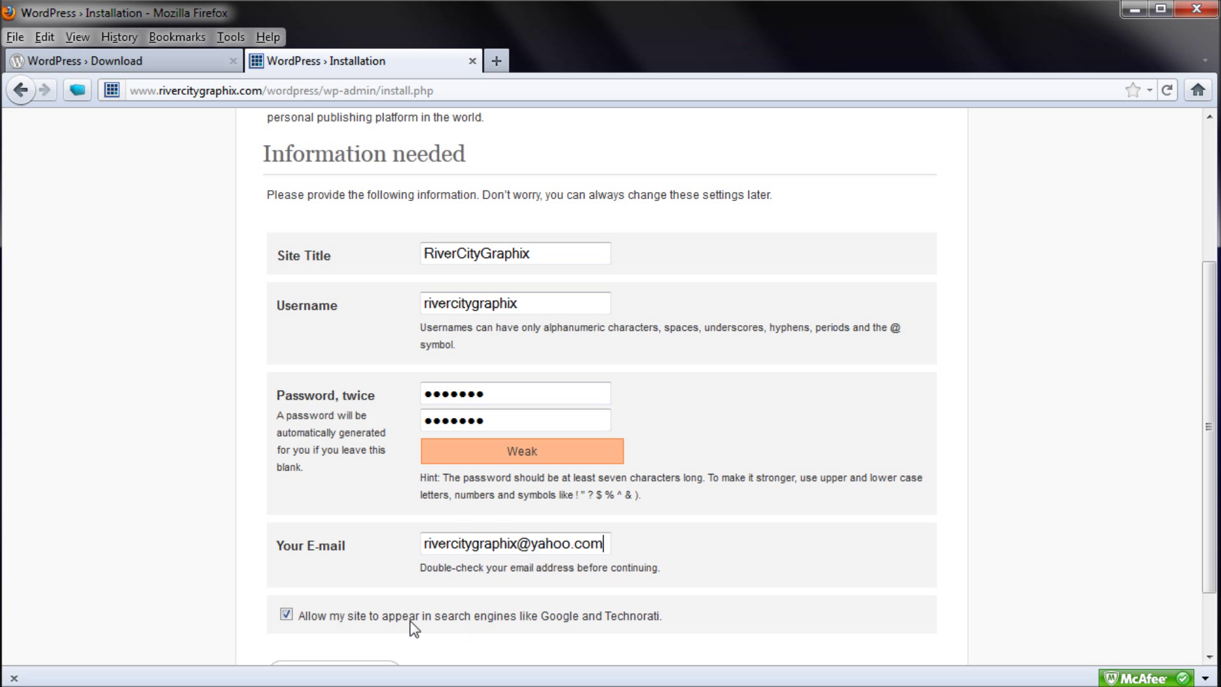
{"action": "scroll", "coordinate": [382, 439], "scroll_direction": "down", "scroll_amount": 3}
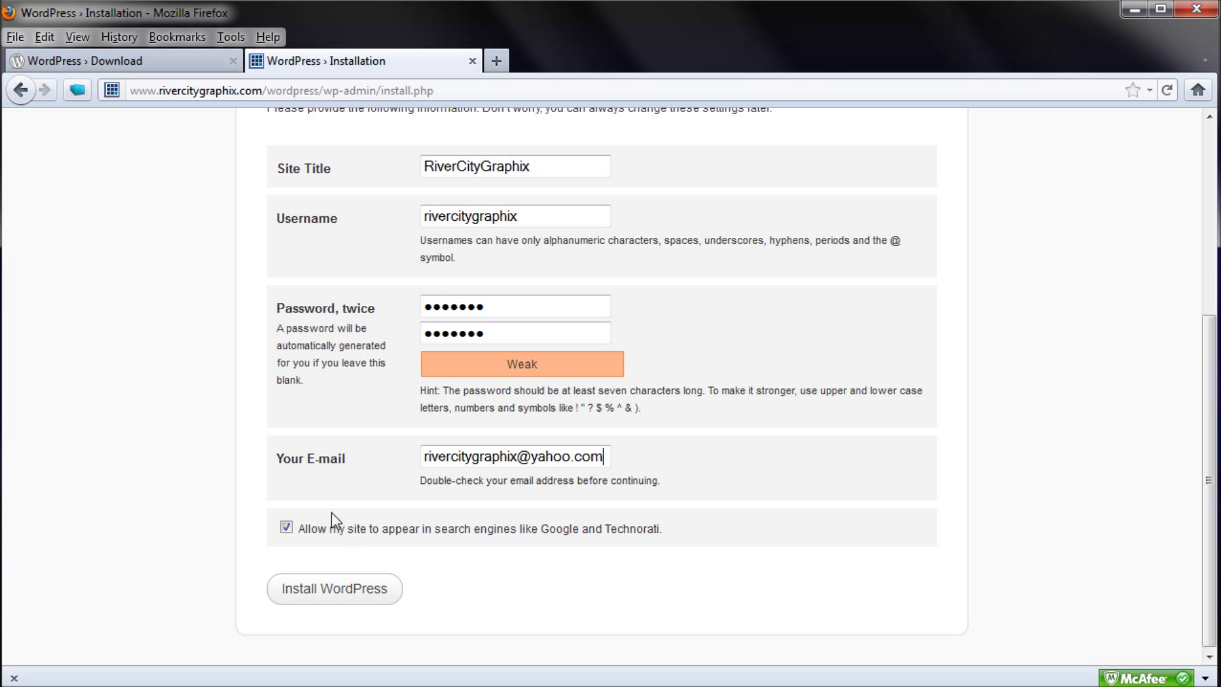
{"action": "left_click", "coordinate": [315, 582]}
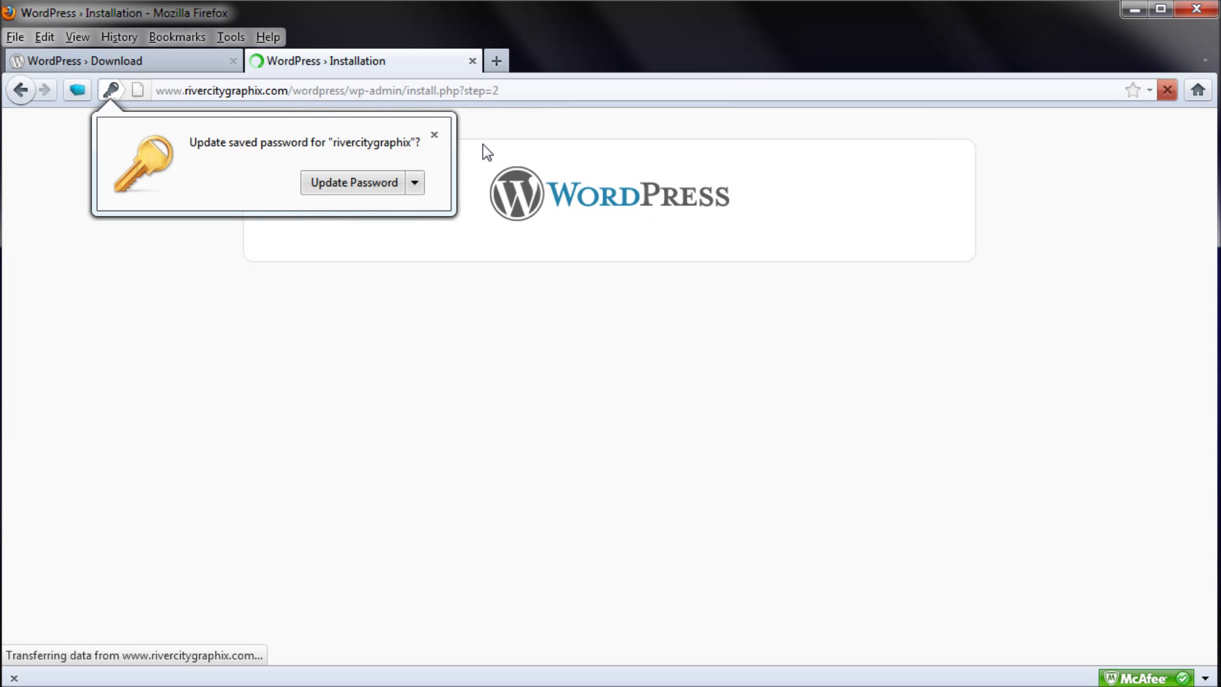
Dismiss the password-update prompt on the install success page and go to the login page.
{"action": "left_click", "coordinate": [435, 135]}
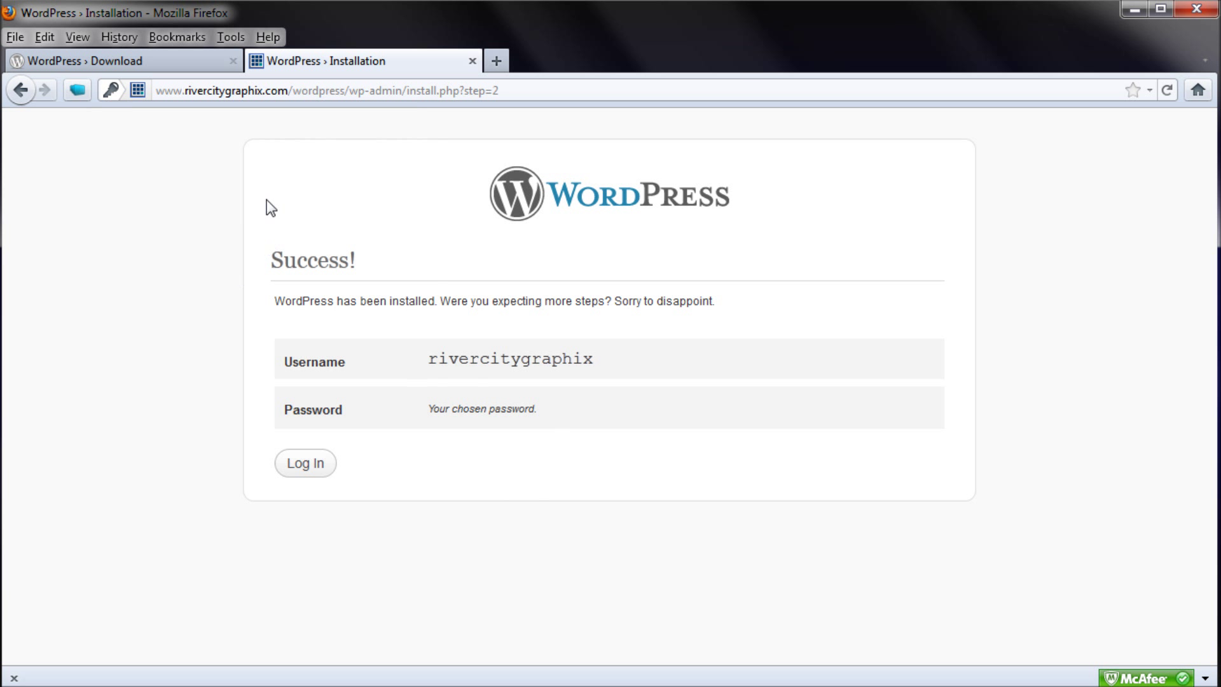
{"action": "mouse_move", "coordinate": [266, 202]}
{"action": "left_mouse_down"}
{"action": "mouse_move", "coordinate": [275, 259]}
{"action": "mouse_move", "coordinate": [600, 466]}
{"action": "left_mouse_up"}
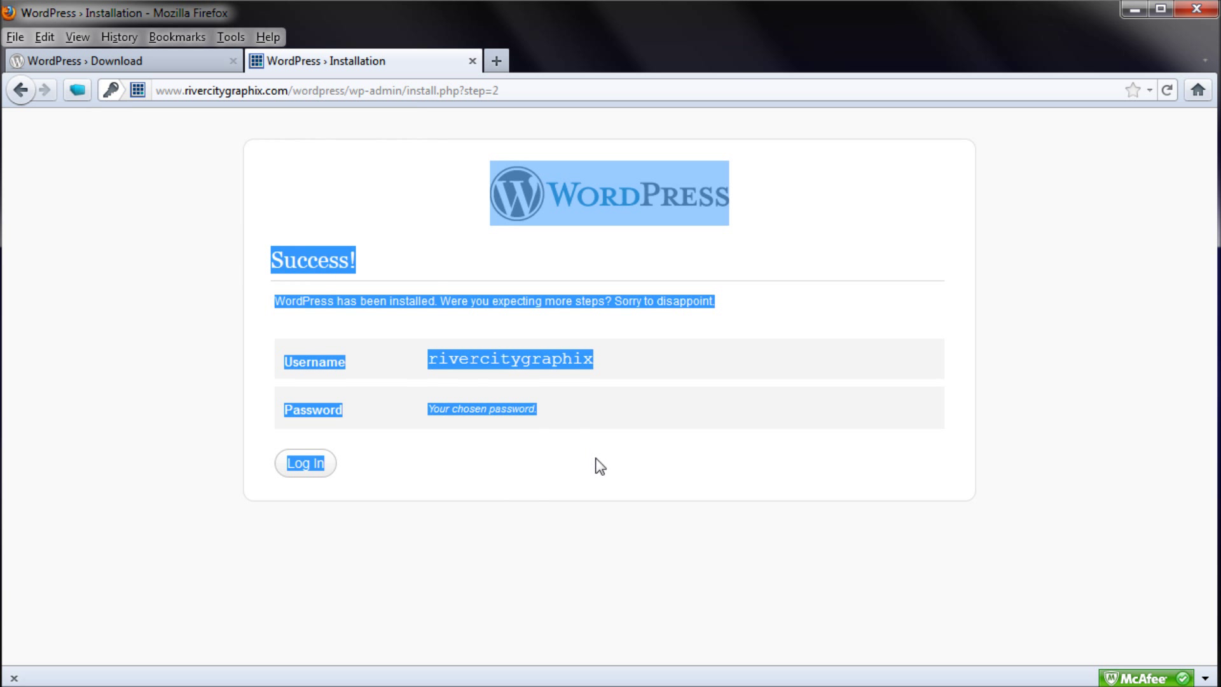
{"action": "left_click", "coordinate": [333, 257]}
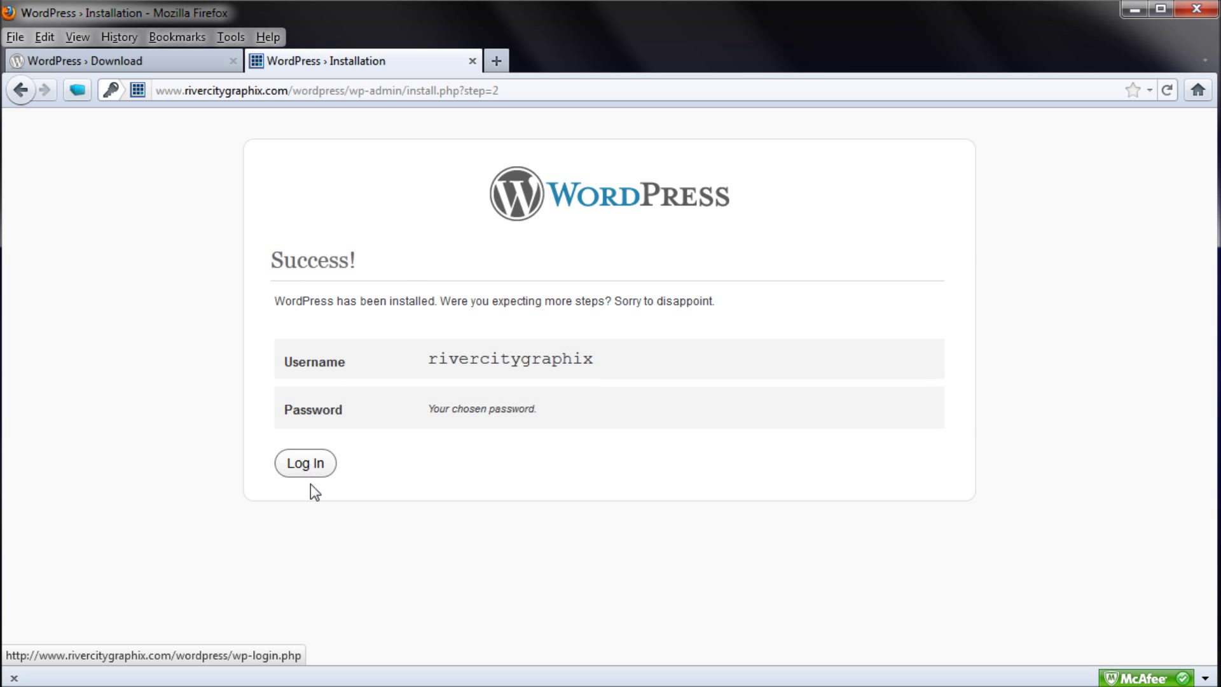
{"action": "left_click", "coordinate": [288, 474]}
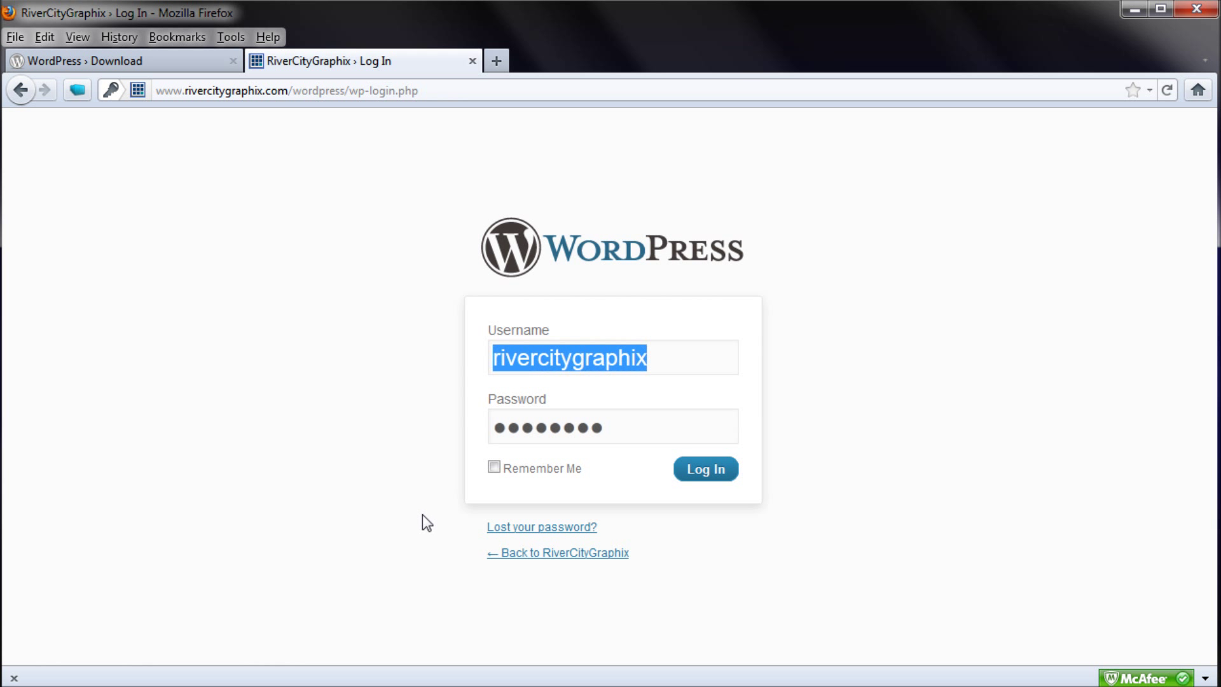
{"action": "left_click_drag", "start_coordinate": [603, 426], "coordinate": [273, 421]}
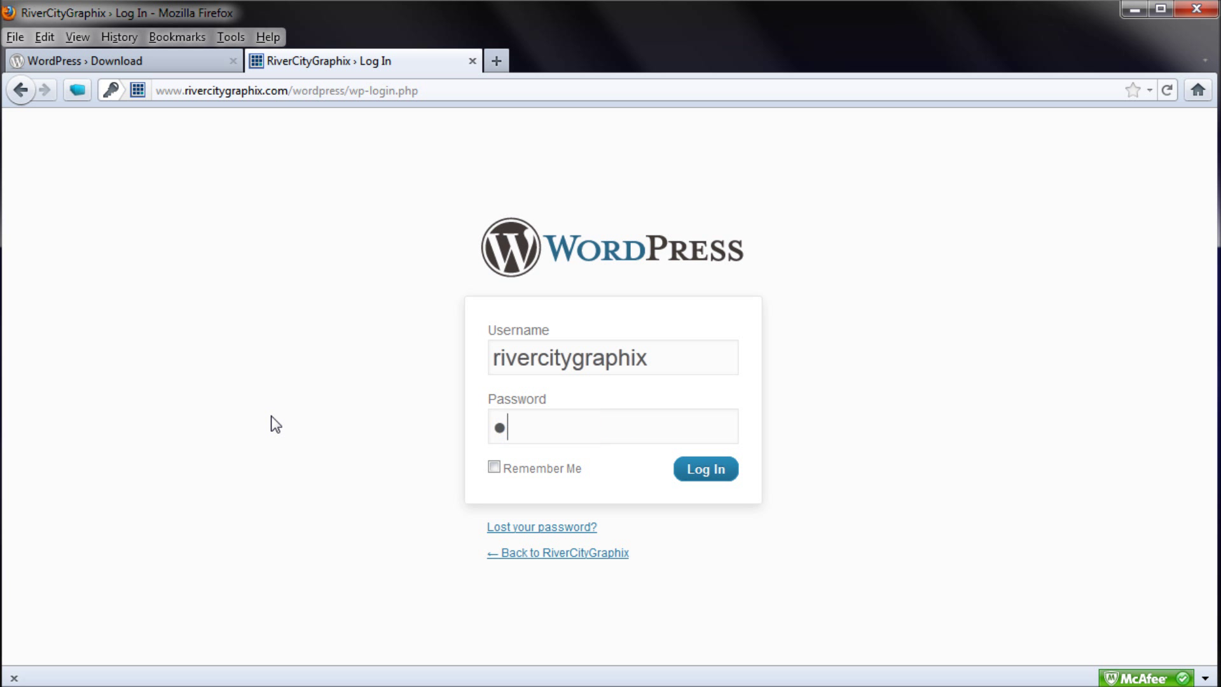
{"action": "left_click", "coordinate": [704, 469]}
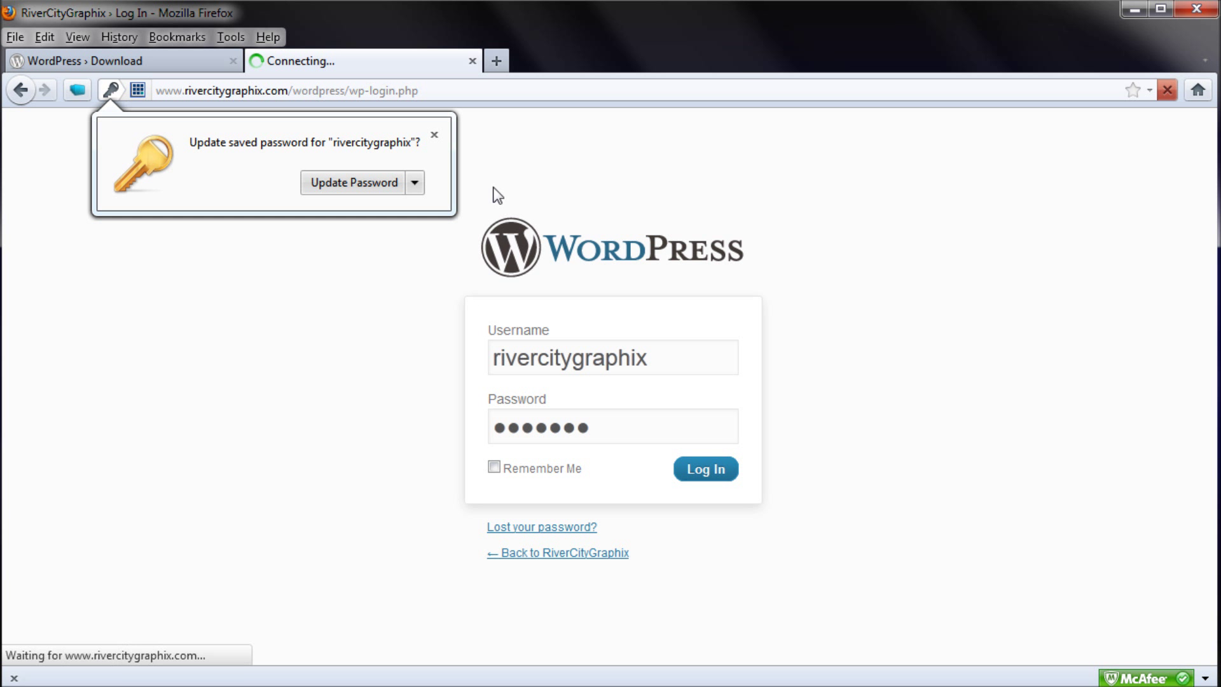
{"action": "left_click", "coordinate": [435, 135]}
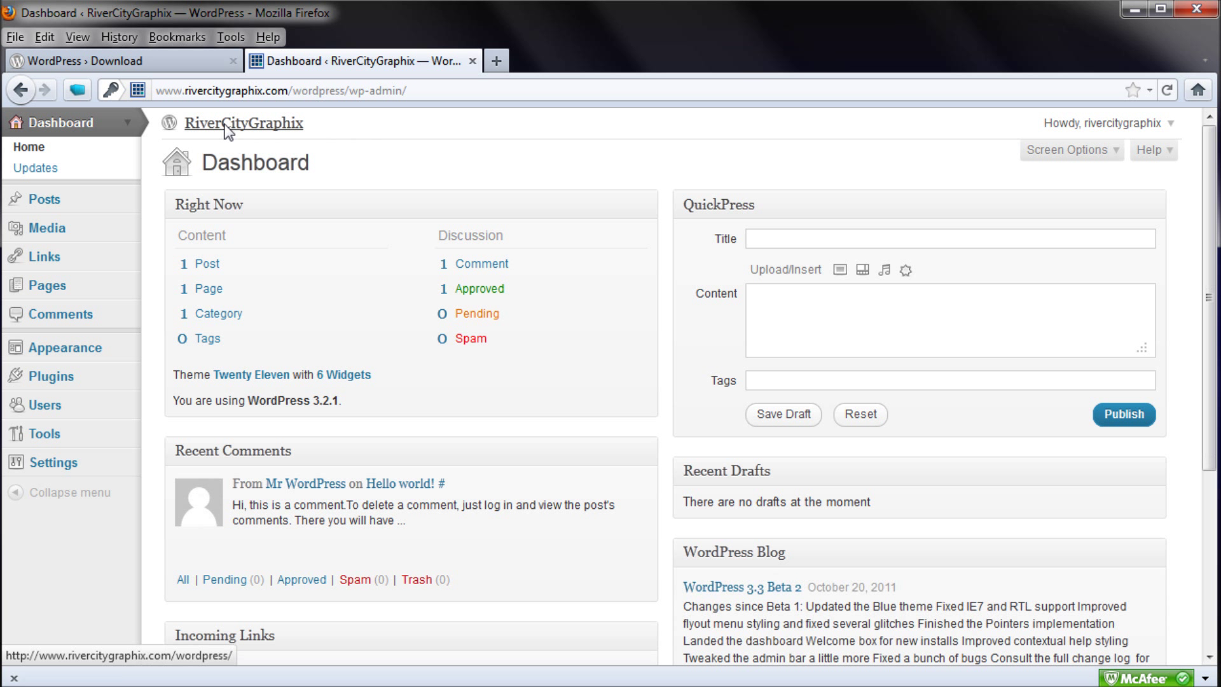
Check the Posts list, then view the live RiverCityGraphix front page in Twenty Eleven.
{"action": "scroll", "coordinate": [101, 204], "scroll_direction": "down", "scroll_amount": 10}
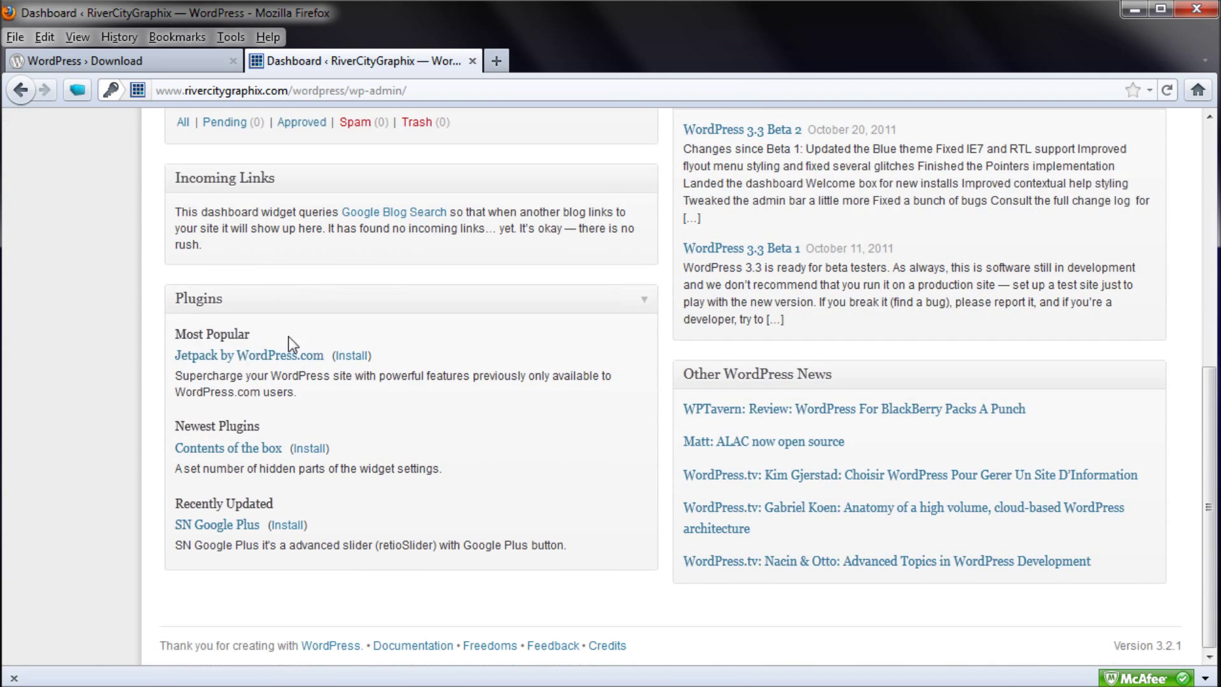
{"action": "scroll", "coordinate": [319, 354], "scroll_direction": "up", "scroll_amount": 10}
{"action": "scroll", "coordinate": [306, 299], "scroll_direction": "down", "scroll_amount": 3}
{"action": "scroll", "coordinate": [308, 276], "scroll_direction": "up", "scroll_amount": 3}
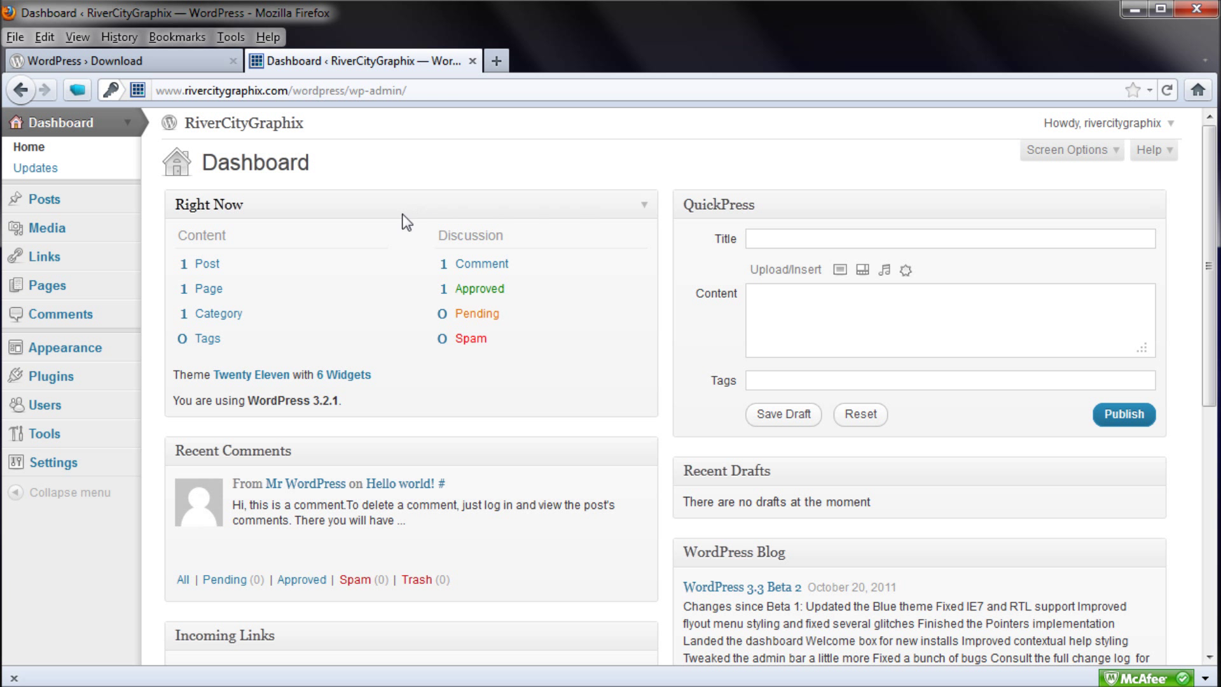
{"action": "left_click", "coordinate": [57, 199]}
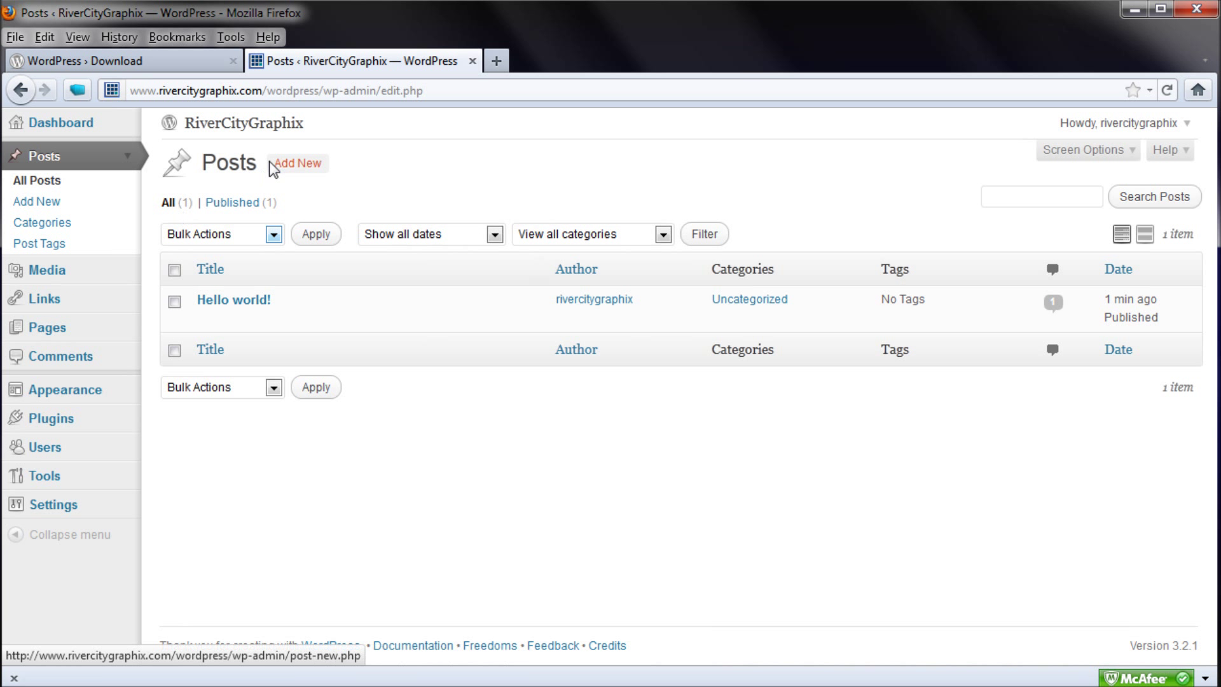
{"action": "left_click", "coordinate": [208, 121]}
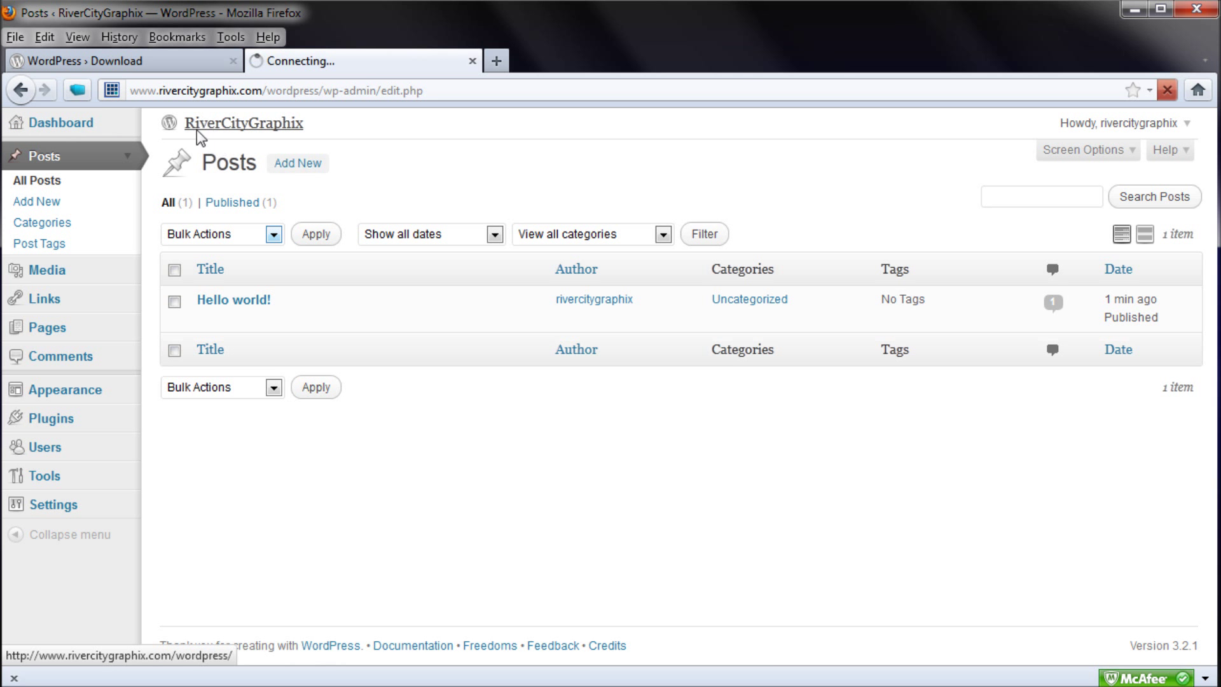
{"action": "scroll", "coordinate": [318, 346], "scroll_direction": "down", "scroll_amount": 5}
Reload the RiverCityGraphix front page by re-entering the wordpress address.
{"action": "scroll", "coordinate": [318, 348], "scroll_direction": "up", "scroll_amount": 5}
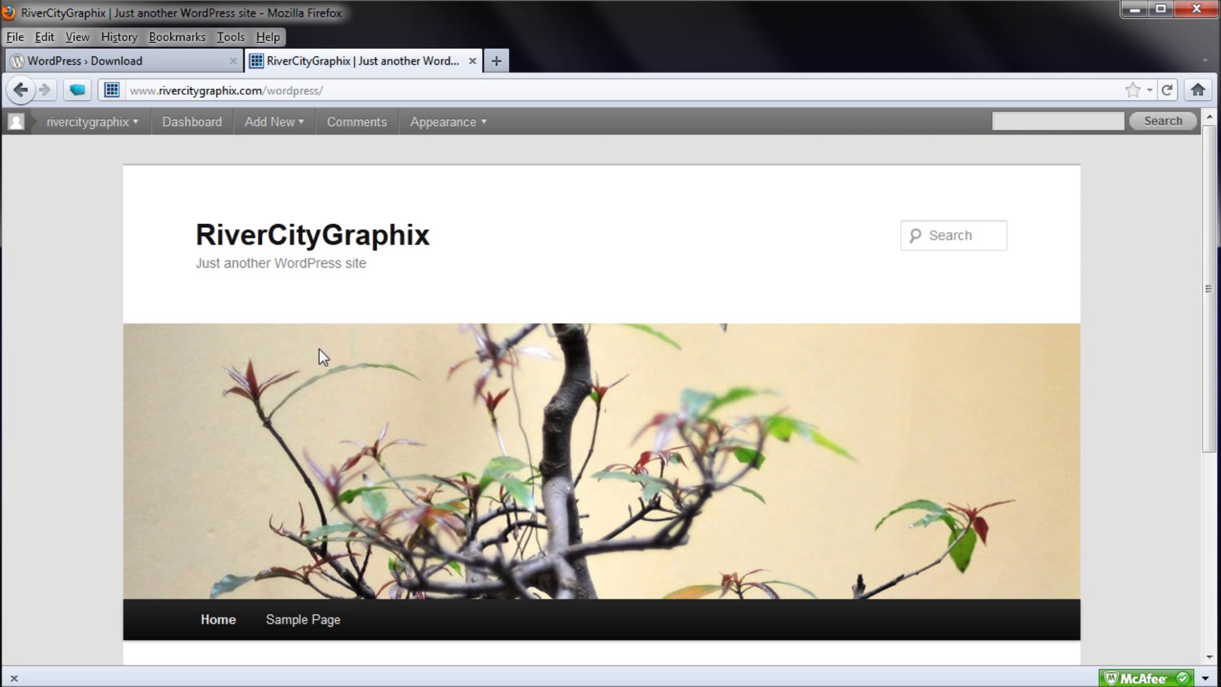
{"action": "scroll", "coordinate": [778, 227], "scroll_direction": "down", "scroll_amount": 3}
{"action": "scroll", "coordinate": [770, 278], "scroll_direction": "down", "scroll_amount": 2}
{"action": "scroll", "coordinate": [770, 281], "scroll_direction": "up", "scroll_amount": 5}
{"action": "scroll", "coordinate": [668, 280], "scroll_direction": "down", "scroll_amount": 5}
{"action": "scroll", "coordinate": [598, 286], "scroll_direction": "up", "scroll_amount": 5}
{"action": "scroll", "coordinate": [528, 344], "scroll_direction": "down", "scroll_amount": 5}
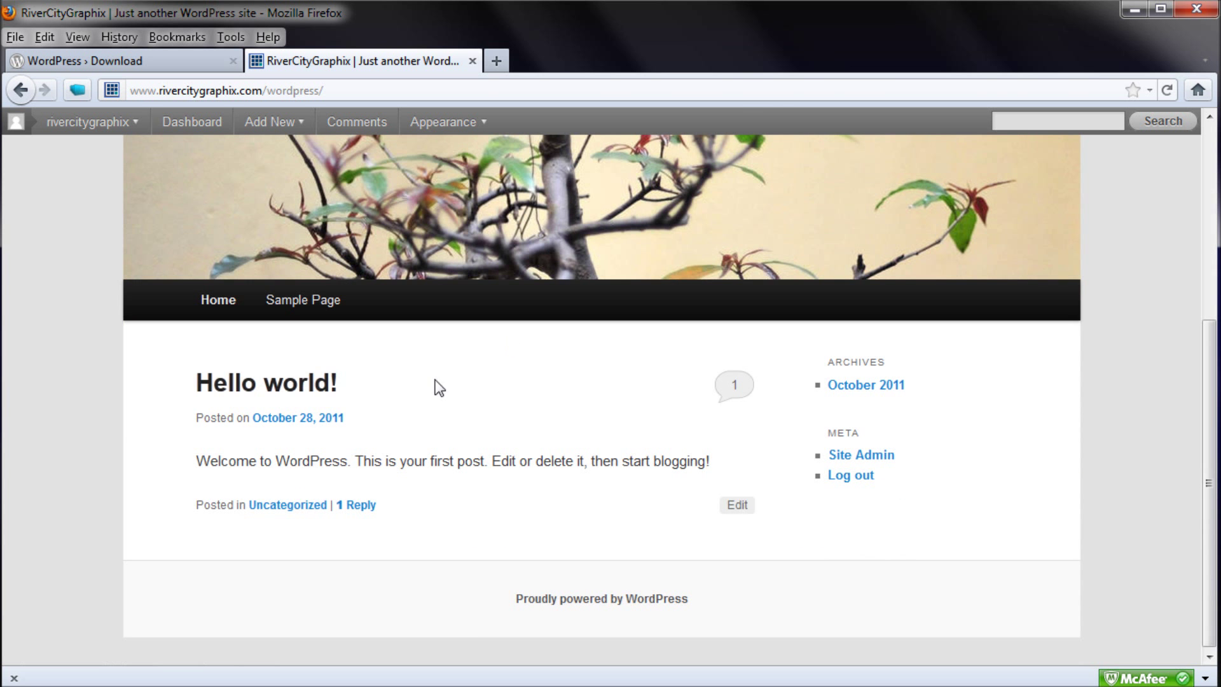
{"action": "scroll", "coordinate": [496, 391], "scroll_direction": "up", "scroll_amount": 5}
{"action": "scroll", "coordinate": [457, 379], "scroll_direction": "down", "scroll_amount": 5}
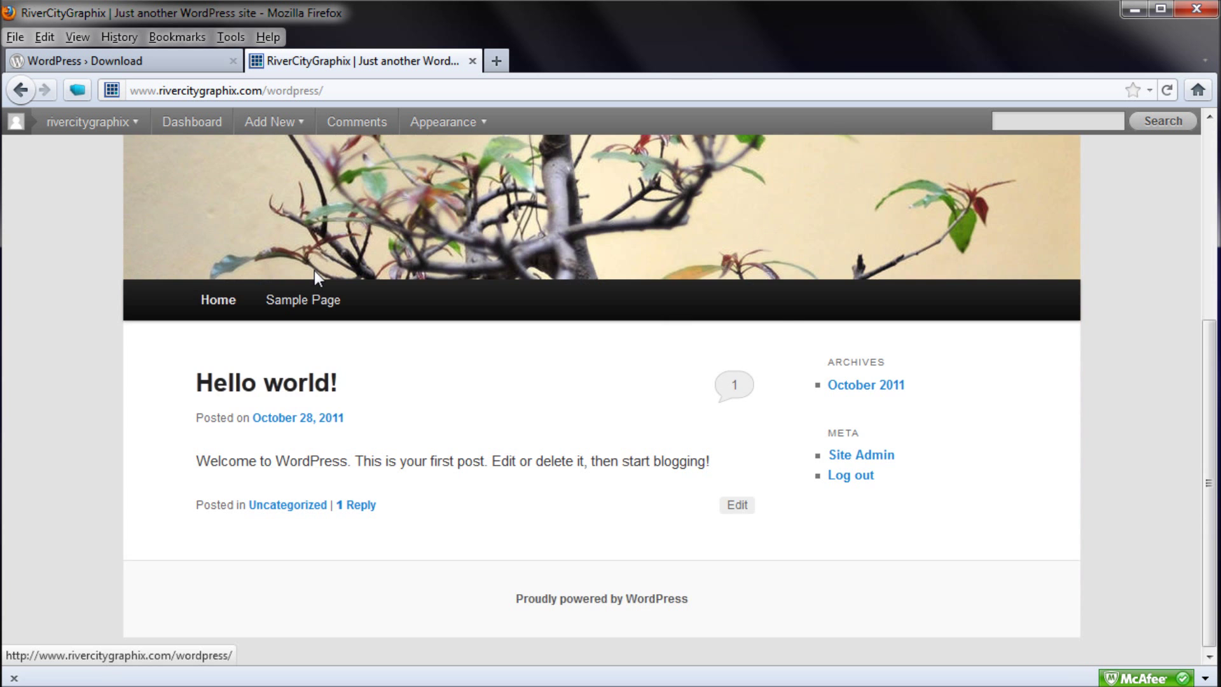
{"action": "scroll", "coordinate": [315, 270], "scroll_direction": "up", "scroll_amount": 5}
{"action": "scroll", "coordinate": [445, 343], "scroll_direction": "down", "scroll_amount": 5}
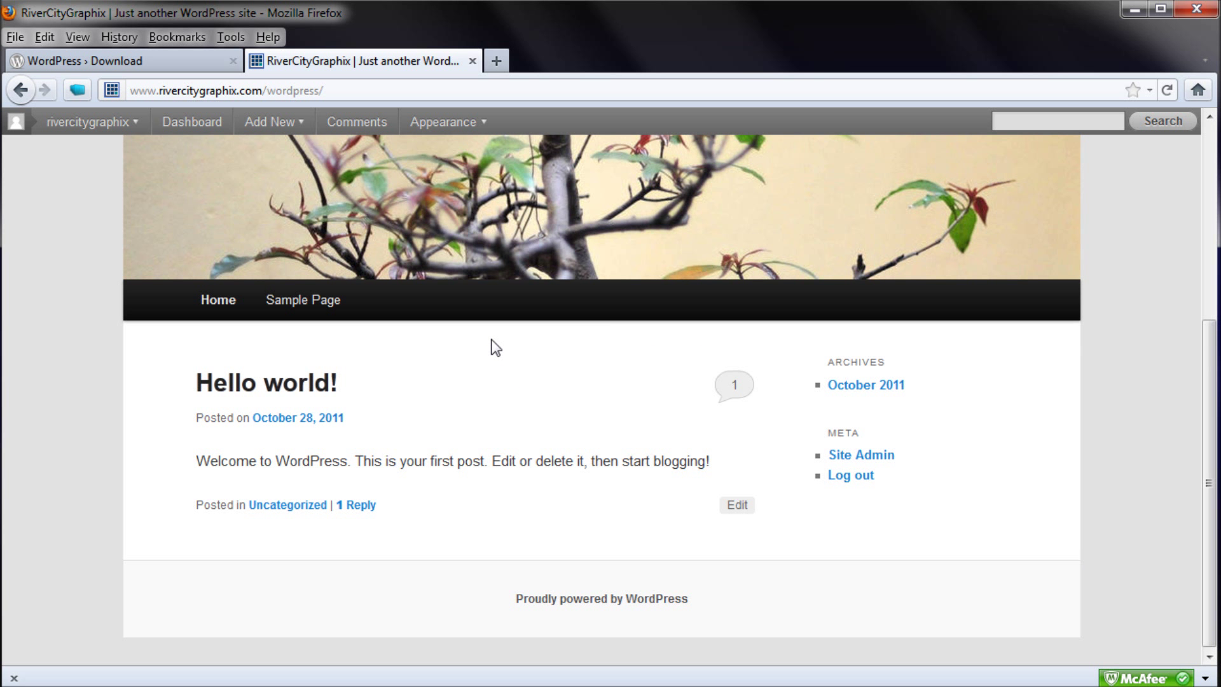
{"action": "scroll", "coordinate": [495, 347], "scroll_direction": "up", "scroll_amount": 5}
{"action": "scroll", "coordinate": [489, 349], "scroll_direction": "down", "scroll_amount": 5}
{"action": "scroll", "coordinate": [582, 363], "scroll_direction": "up", "scroll_amount": 5}
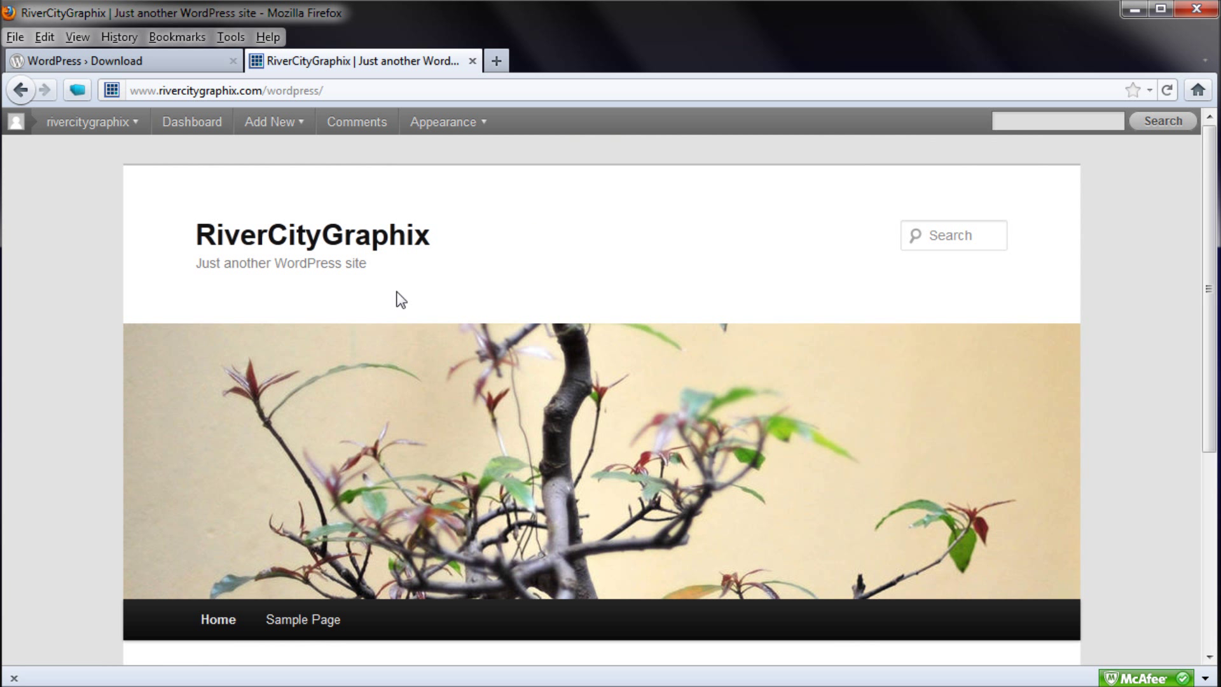
{"action": "left_click", "coordinate": [348, 89]}
{"action": "left_click_drag", "start_coordinate": [363, 94], "coordinate": [285, 96]}
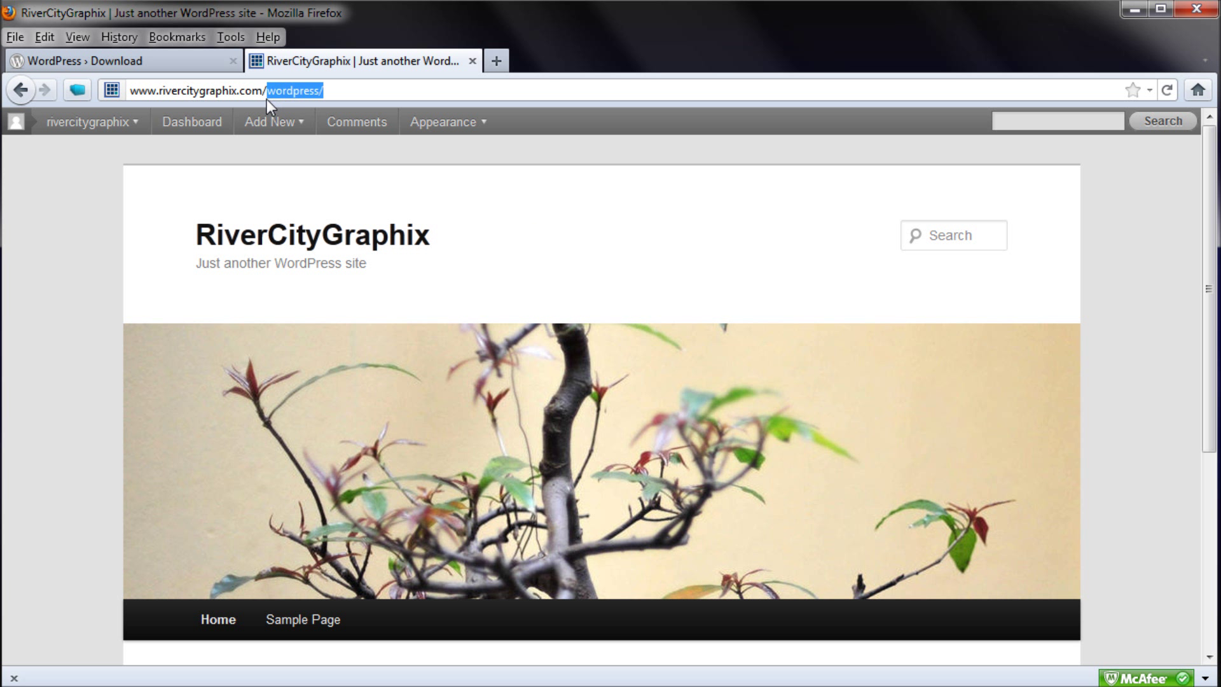
{"action": "key", "text": "BackSpace"}
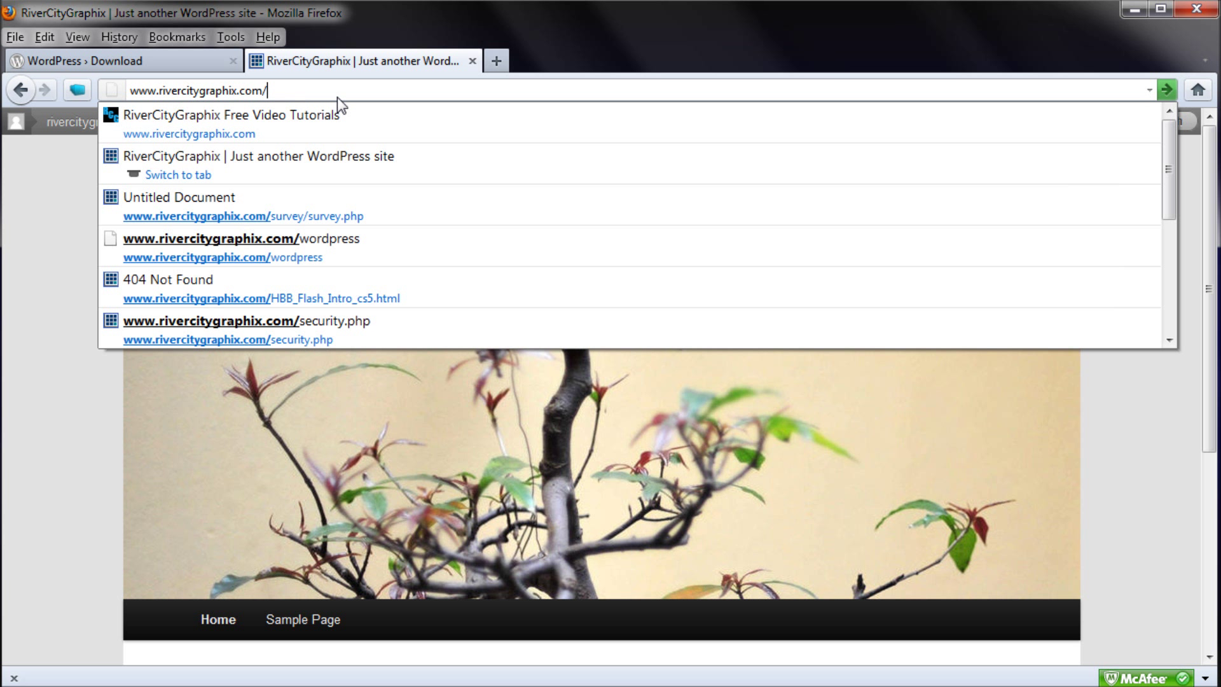
{"action": "type", "text": "wor"}
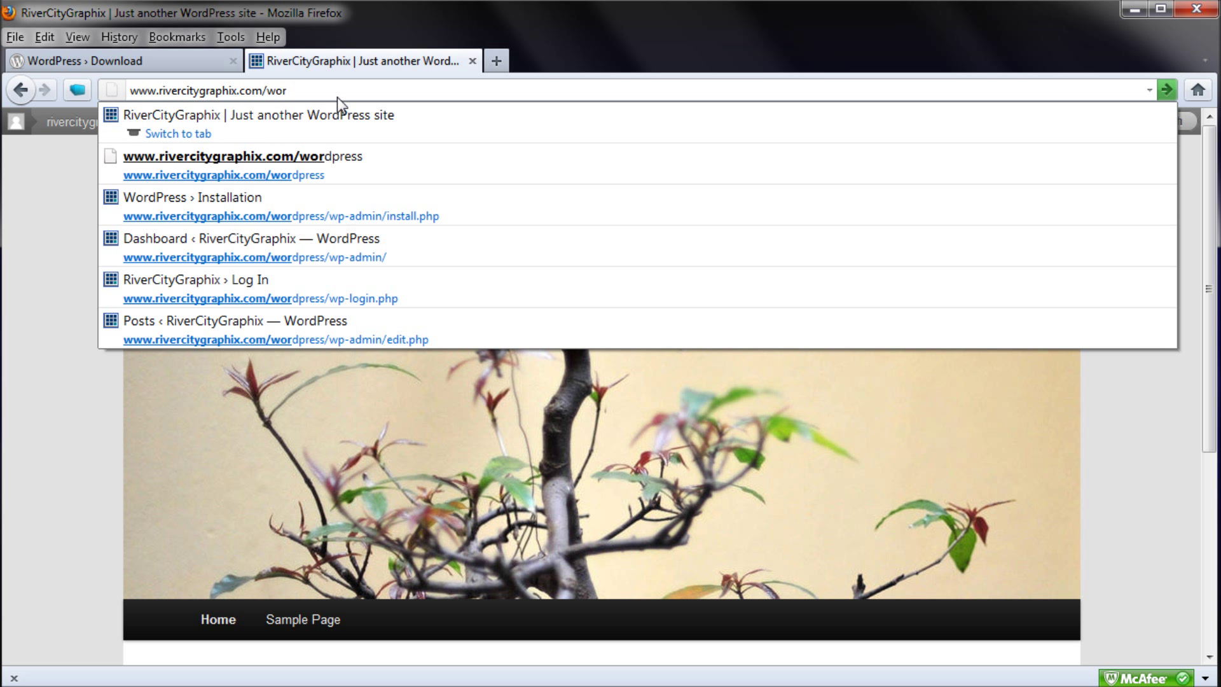
{"action": "type", "text": "dpress"}
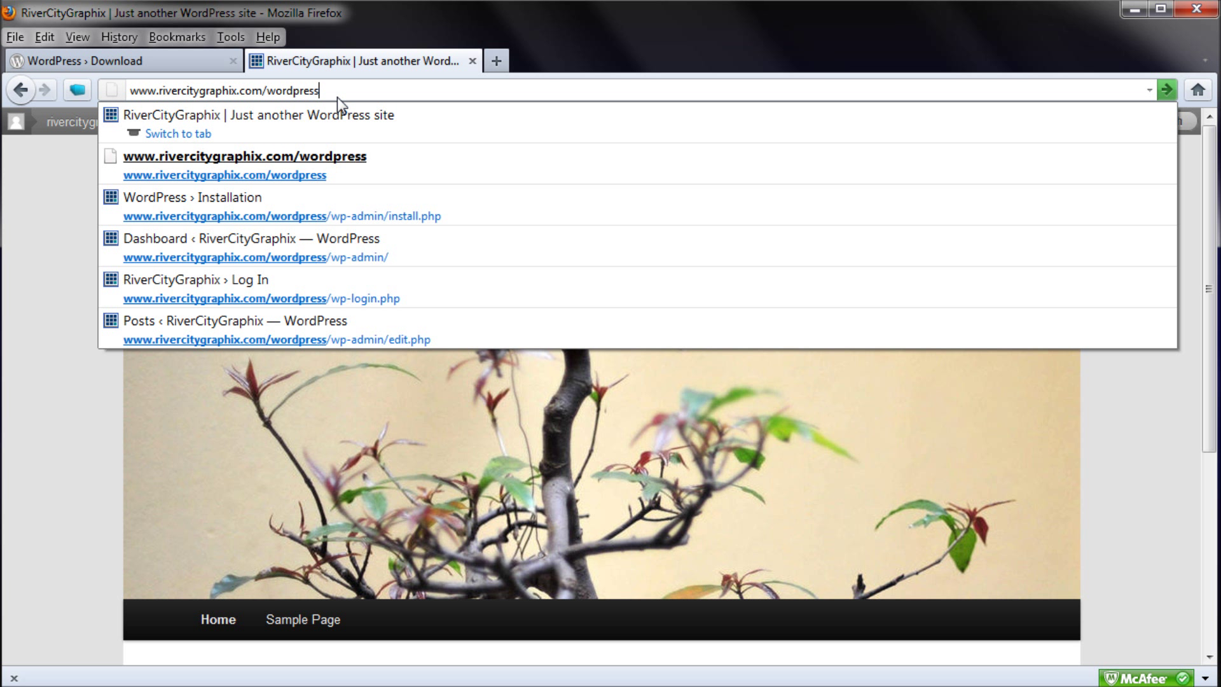
{"action": "key", "text": "Return"}
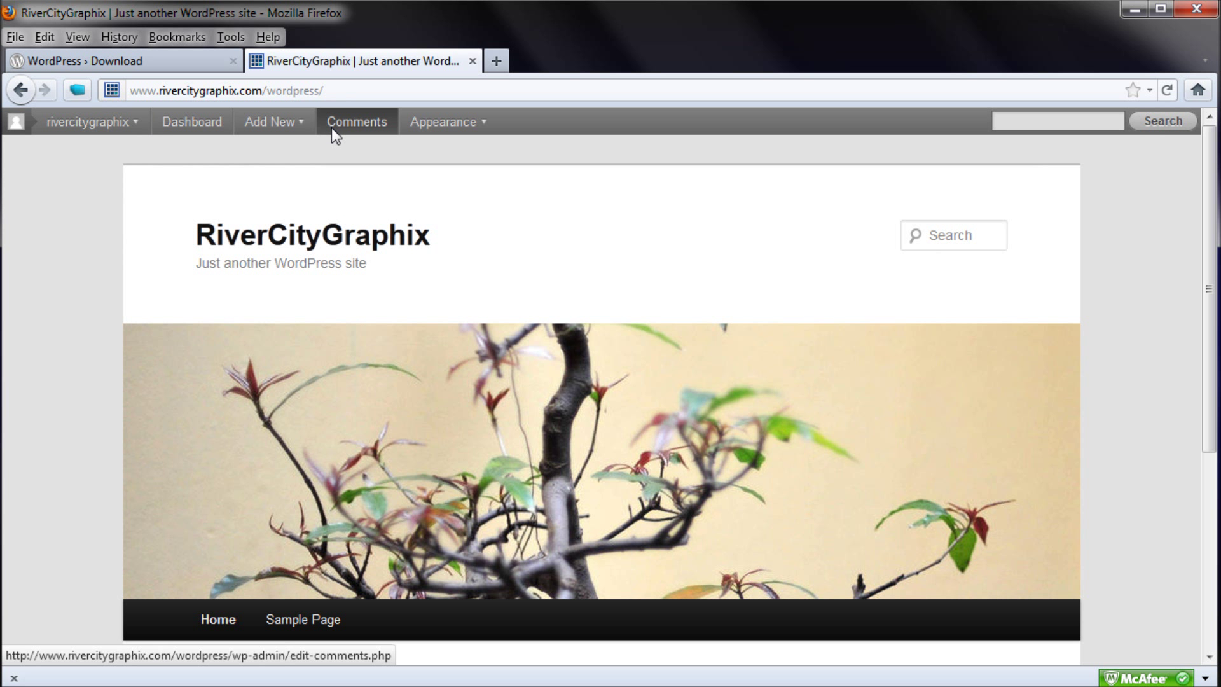
{"action": "left_click", "coordinate": [377, 86]}
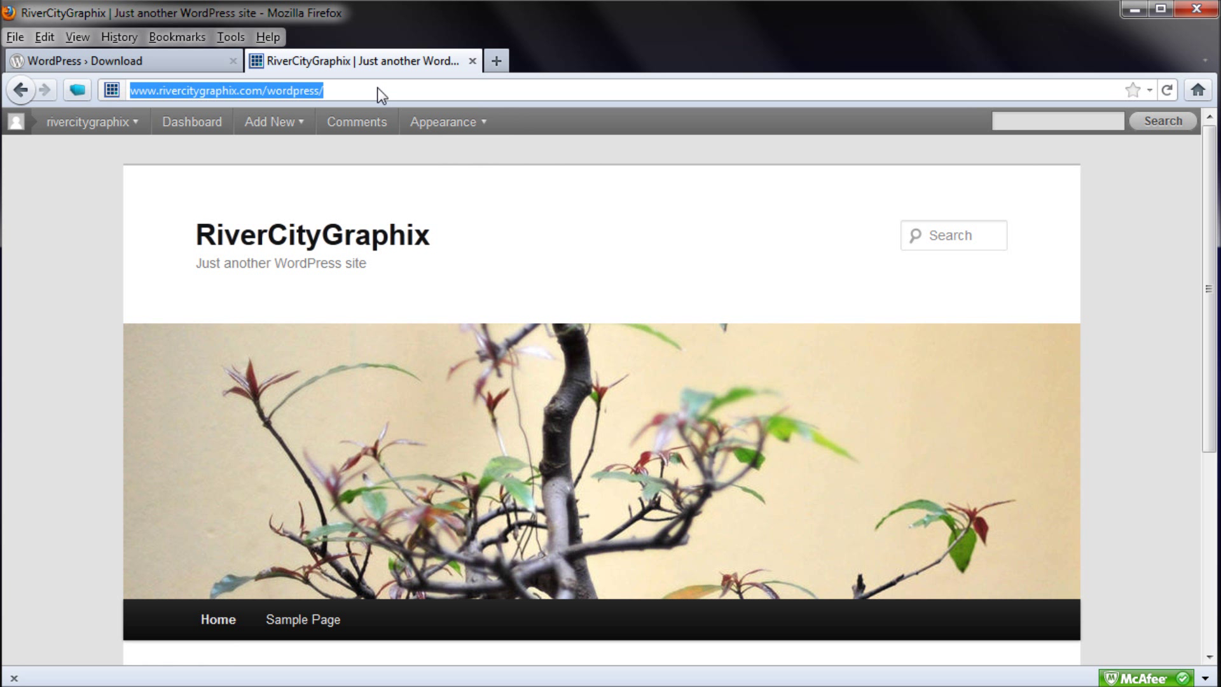
{"action": "left_click", "coordinate": [337, 92]}
{"action": "left_click", "coordinate": [269, 92], "text": "shift"}
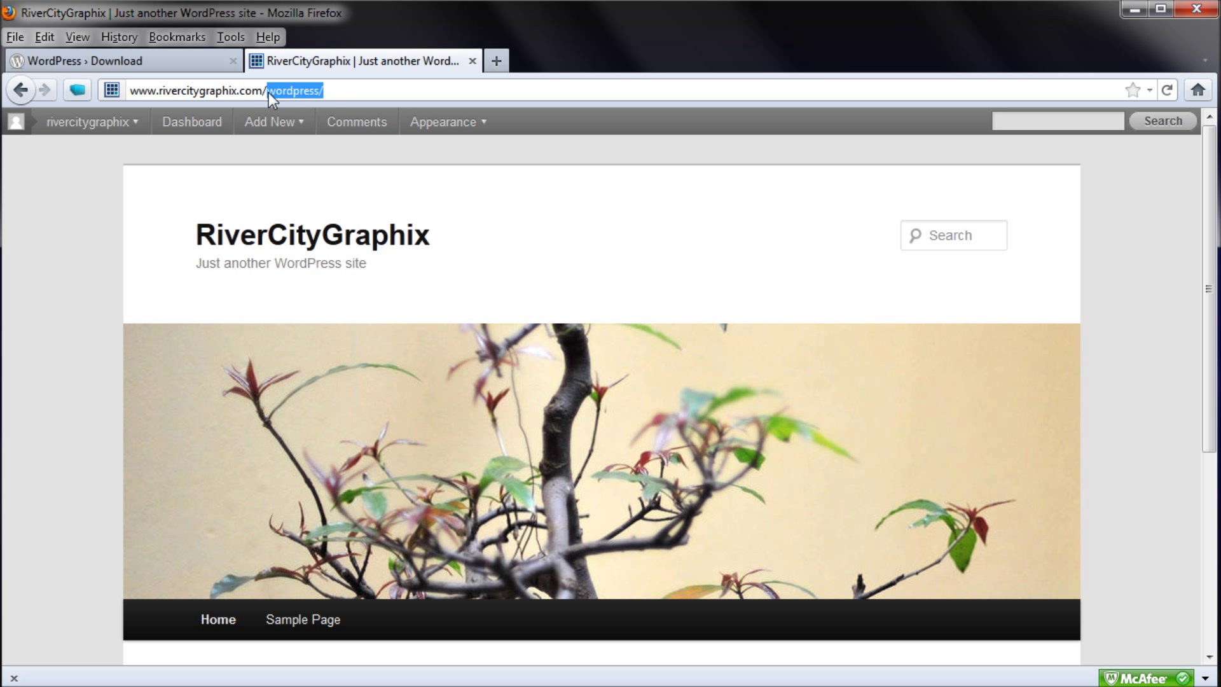
{"action": "type", "text": "blog"}
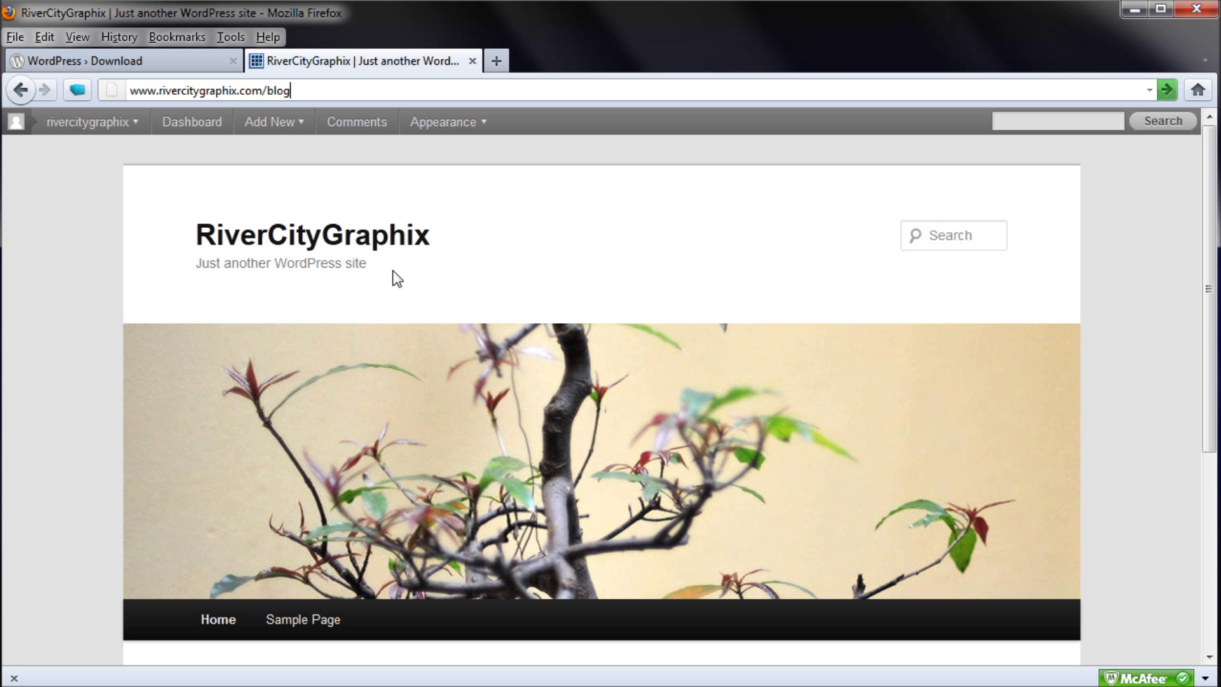
{"action": "left_click_drag", "start_coordinate": [396, 279], "coordinate": [209, 244]}
{"action": "left_click", "coordinate": [181, 239]}
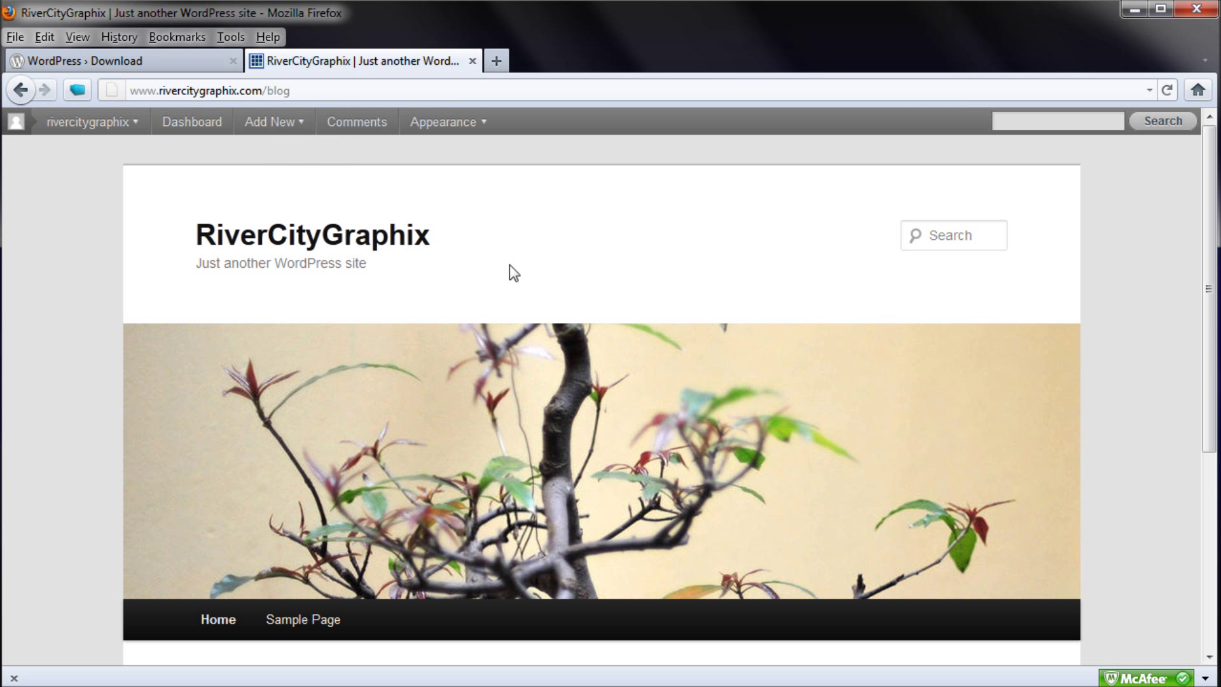
{"action": "left_click_drag", "start_coordinate": [185, 236], "coordinate": [331, 262]}
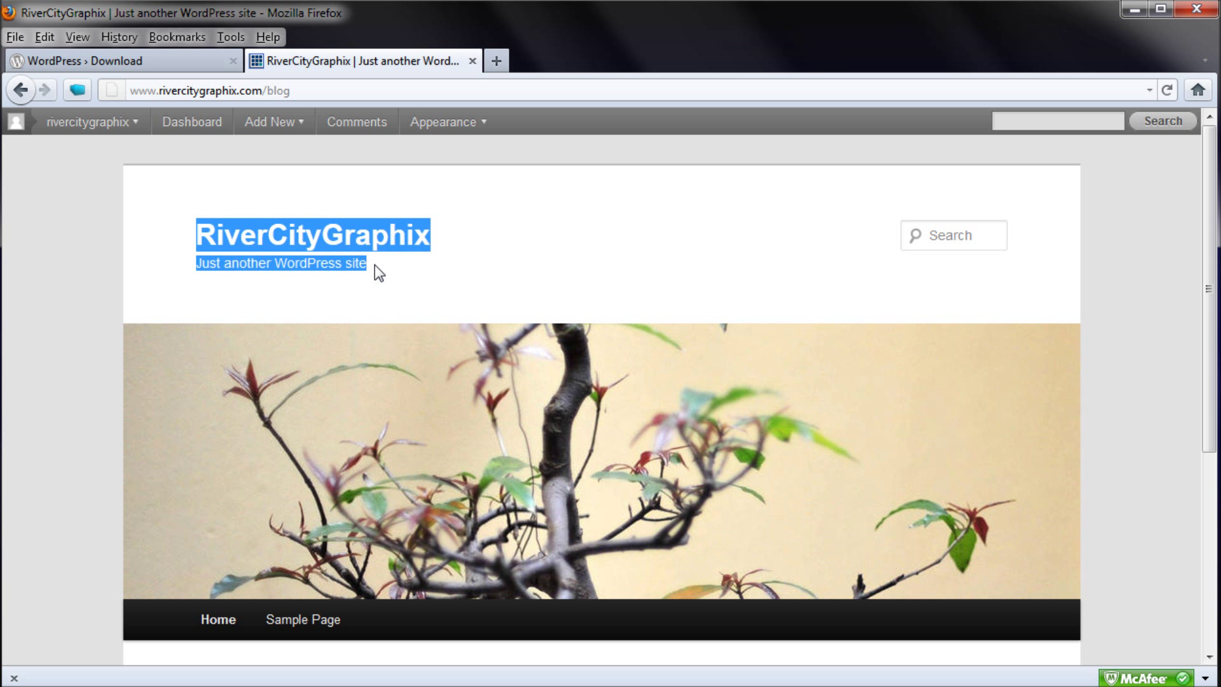
{"action": "left_click", "coordinate": [402, 266]}
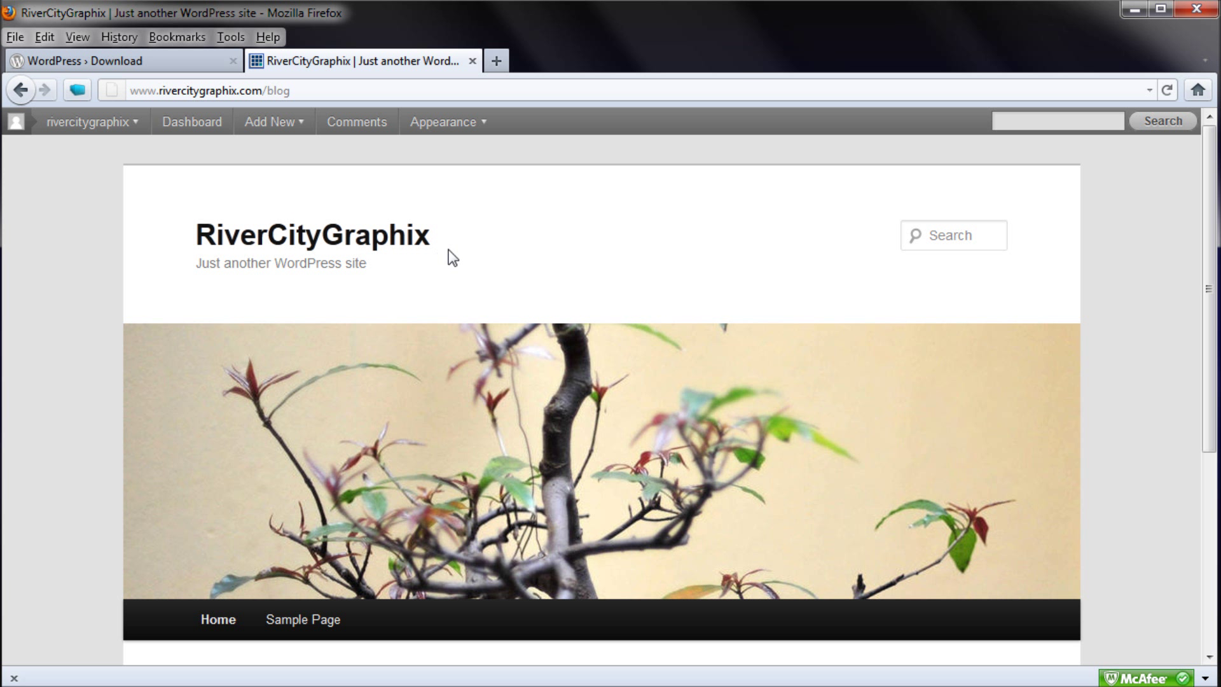
{"action": "left_click", "coordinate": [441, 287]}
{"action": "left_click_drag", "start_coordinate": [381, 259], "coordinate": [197, 220]}
{"action": "left_click", "coordinate": [593, 240]}
{"action": "scroll", "coordinate": [439, 267], "scroll_direction": "down", "scroll_amount": 5}
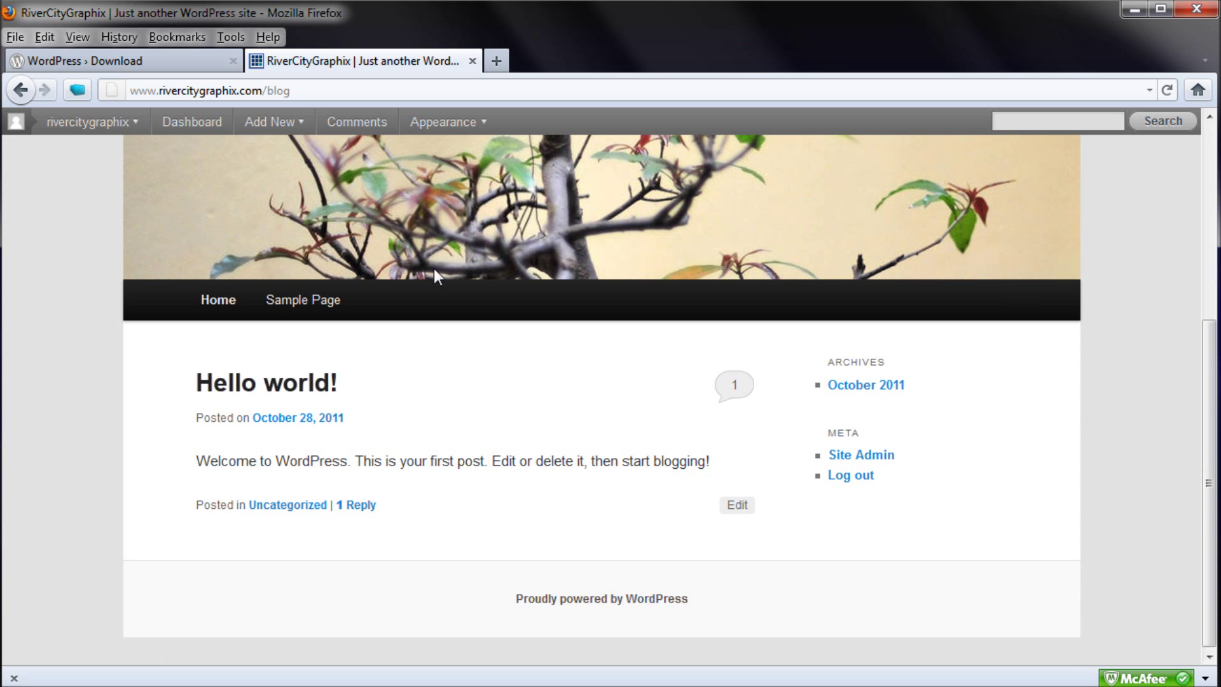
{"action": "scroll", "coordinate": [394, 358], "scroll_direction": "up", "scroll_amount": 5}
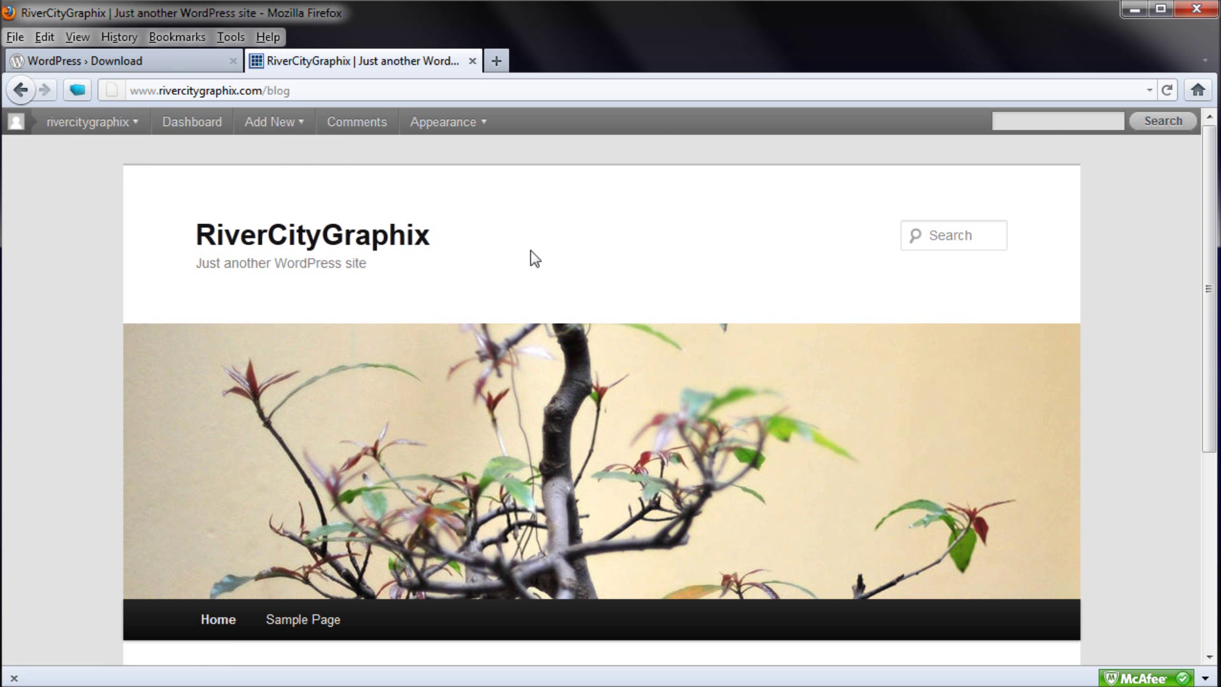
{"action": "scroll", "coordinate": [445, 338], "scroll_direction": "down", "scroll_amount": 5}
{"action": "scroll", "coordinate": [445, 337], "scroll_direction": "up", "scroll_amount": 5}
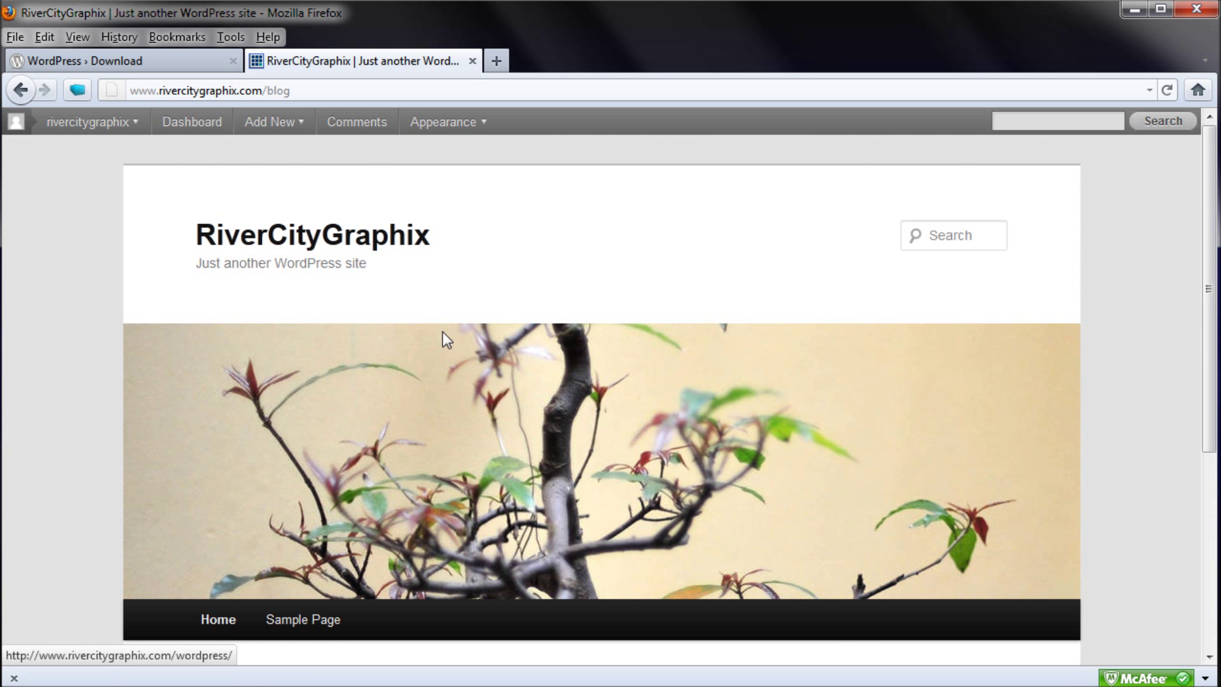
{"action": "scroll", "coordinate": [344, 394], "scroll_direction": "down", "scroll_amount": 5}
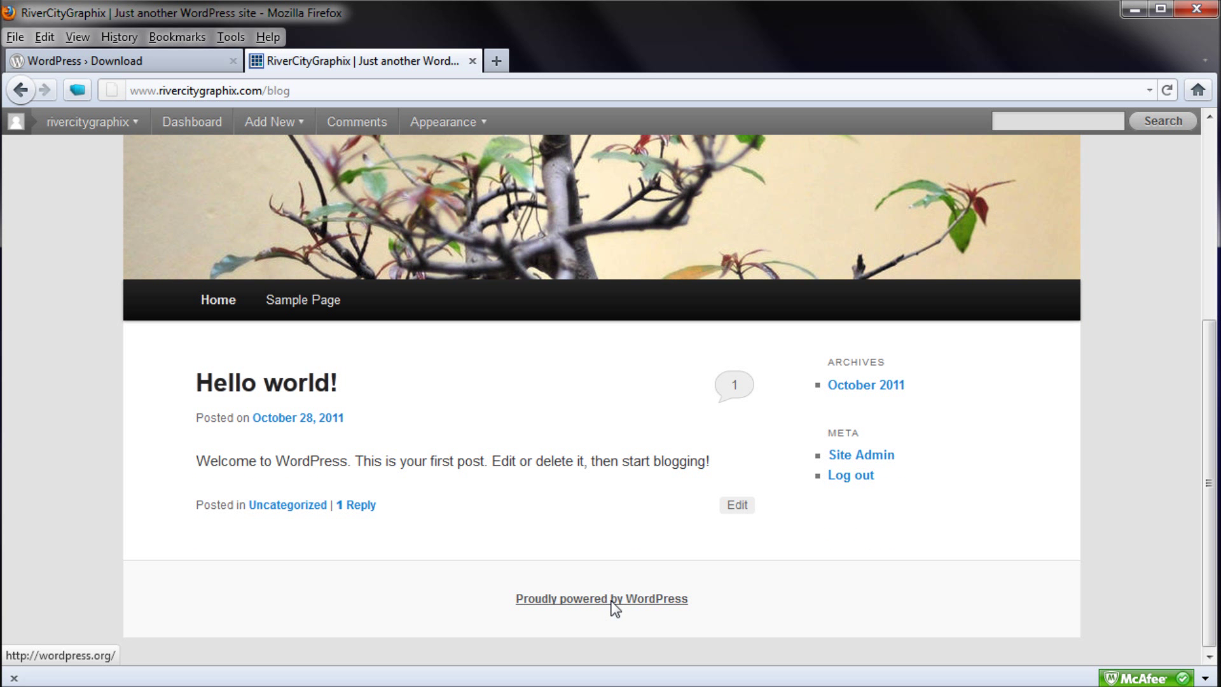
{"action": "scroll", "coordinate": [507, 459], "scroll_direction": "up", "scroll_amount": 5}
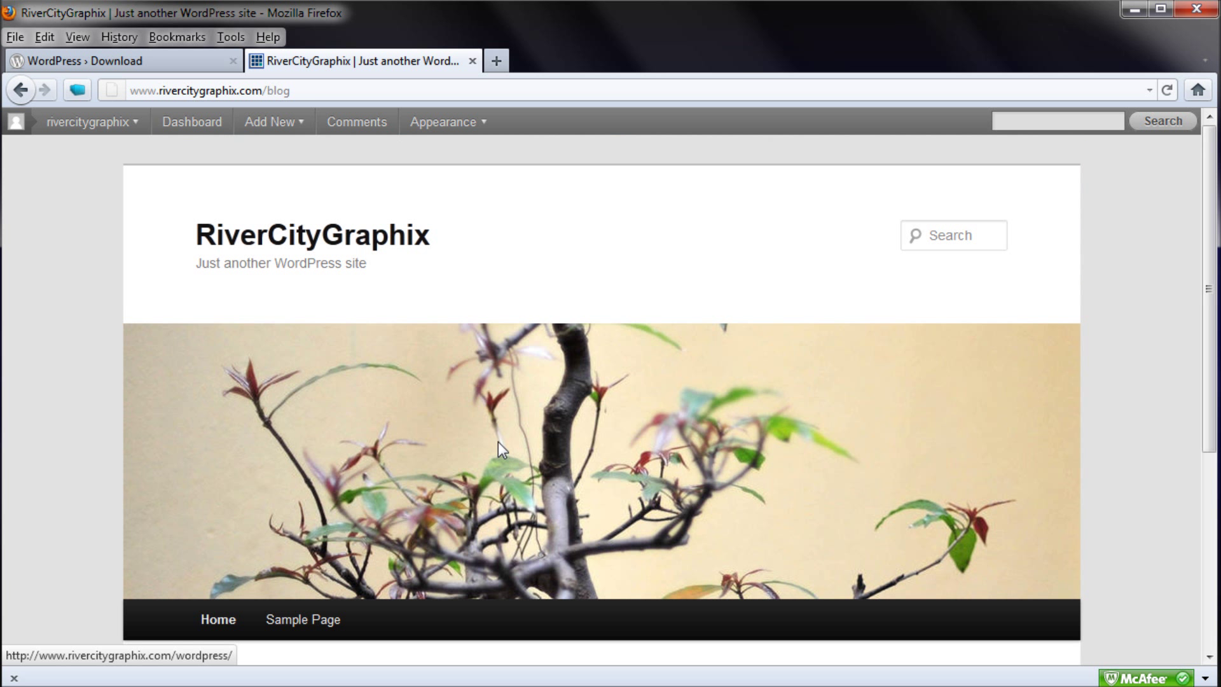
{"action": "scroll", "coordinate": [498, 441], "scroll_direction": "down", "scroll_amount": 5}
{"action": "scroll", "coordinate": [497, 437], "scroll_direction": "up", "scroll_amount": 5}
{"action": "scroll", "coordinate": [499, 437], "scroll_direction": "down", "scroll_amount": 3}
{"action": "scroll", "coordinate": [499, 439], "scroll_direction": "down", "scroll_amount": 2}
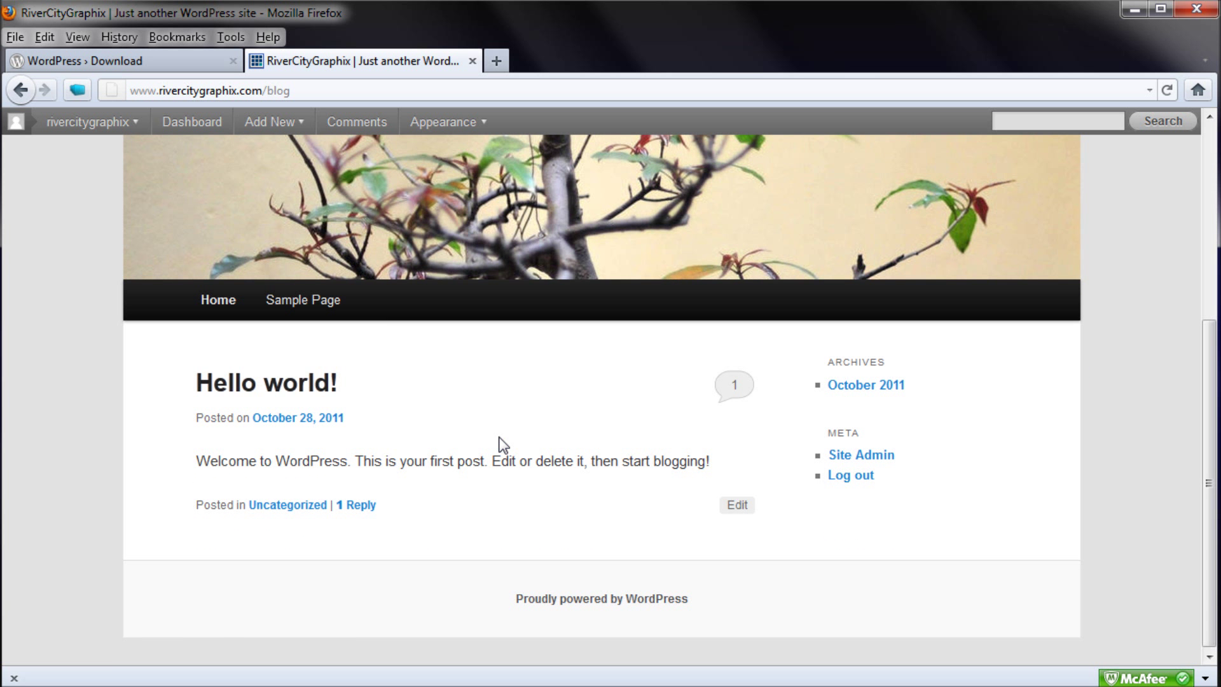
{"action": "scroll", "coordinate": [503, 444], "scroll_direction": "up", "scroll_amount": 6}
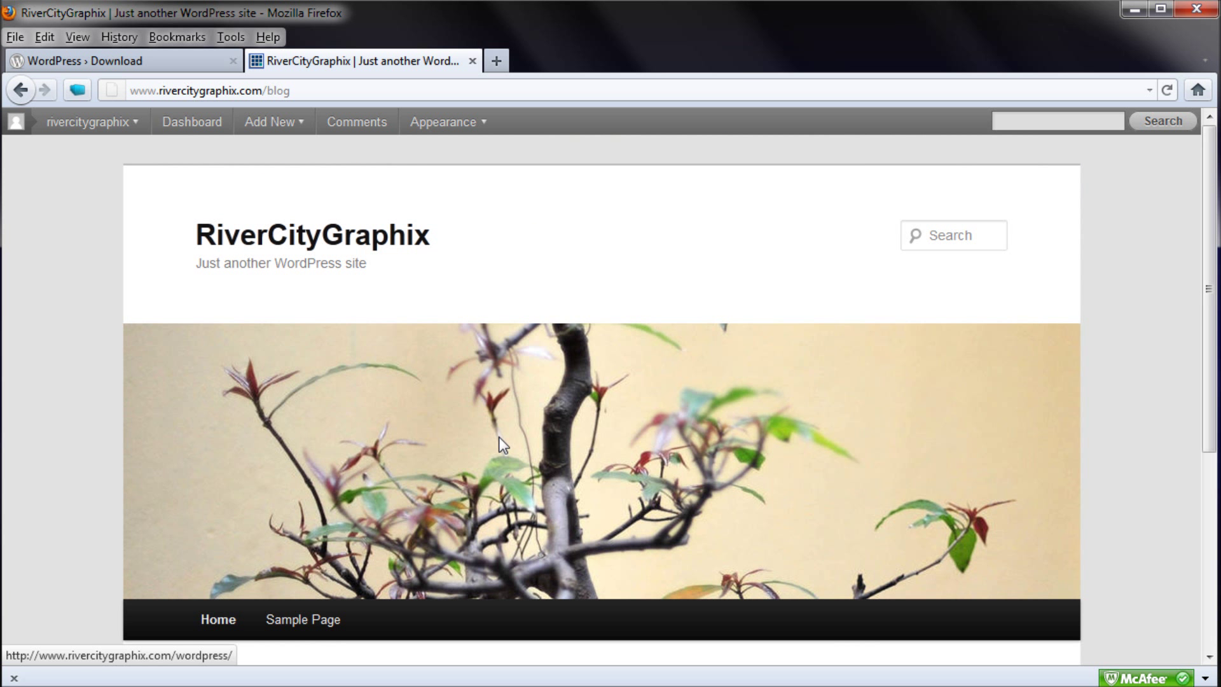